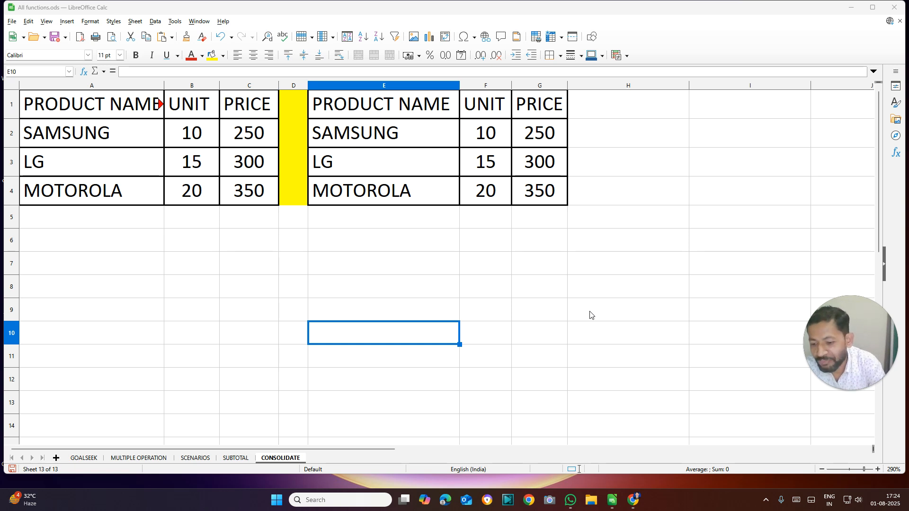
pyautogui.click(74, 109)
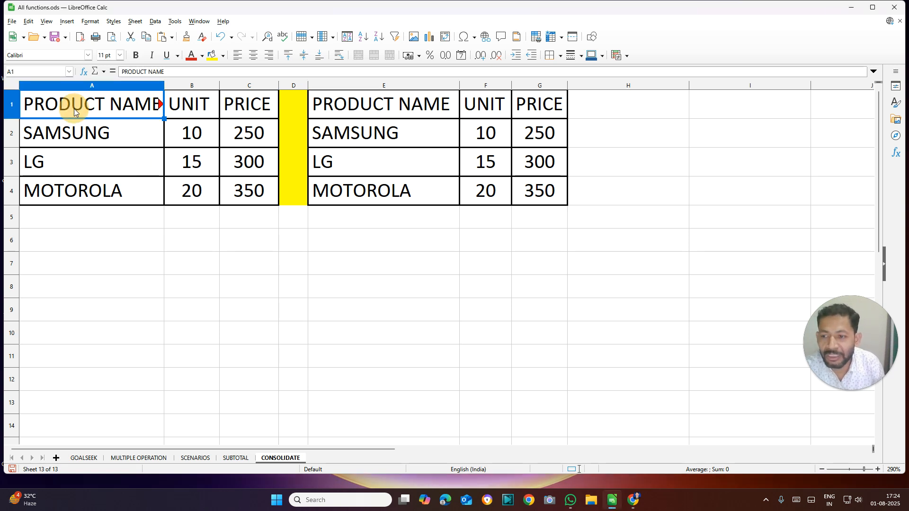
pyautogui.click(188, 111)
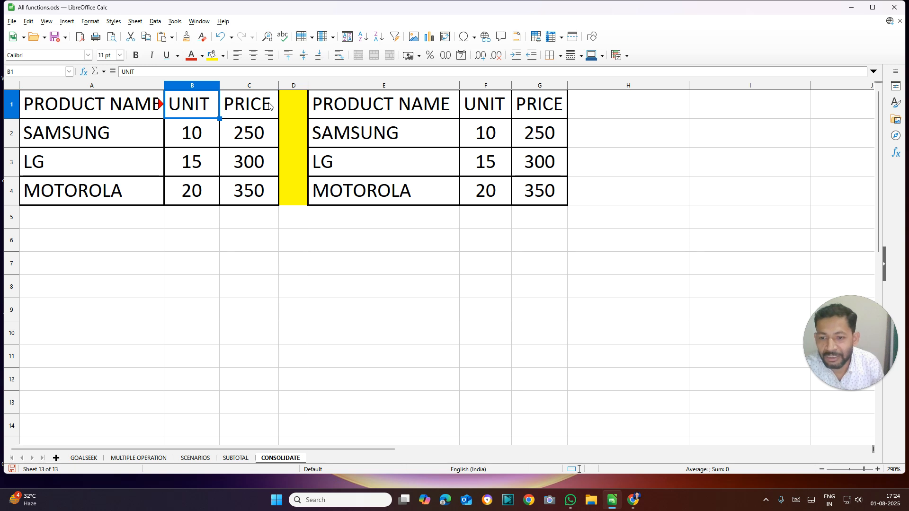
pyautogui.click(550, 142)
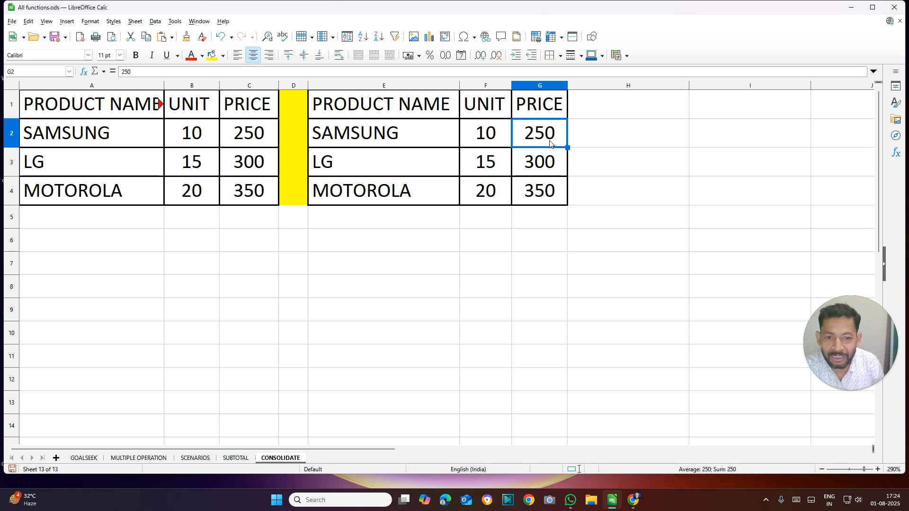
# Set SAMSUNG's unit to 50 and its price to 2500 in the second product table.
pyautogui.doubleClick(484, 135)
pyautogui.press('BackSpace')
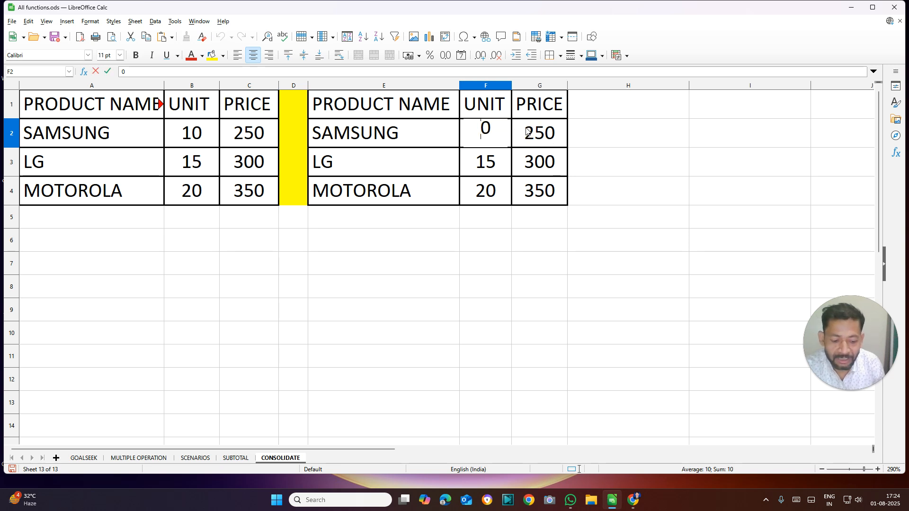
pyautogui.write('5')
pyautogui.click(539, 133)
pyautogui.doubleClick(553, 134)
pyautogui.write('0')
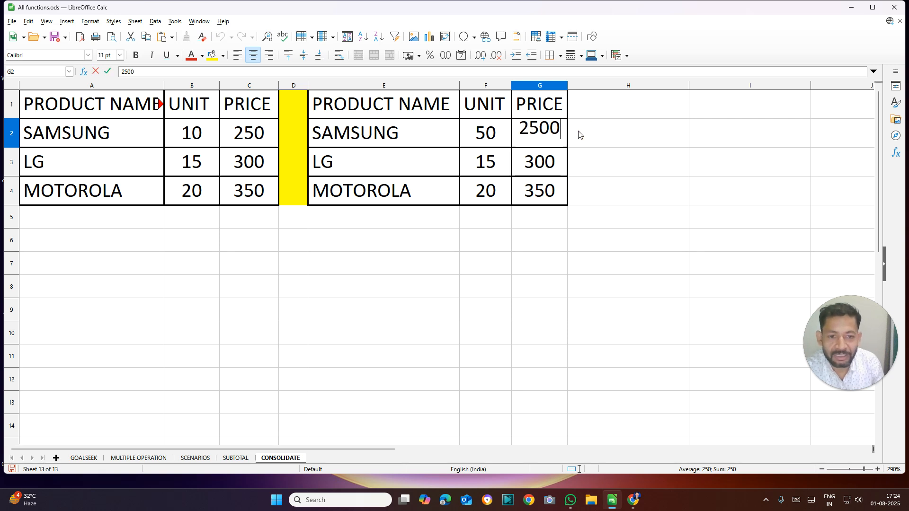
pyautogui.click(191, 137)
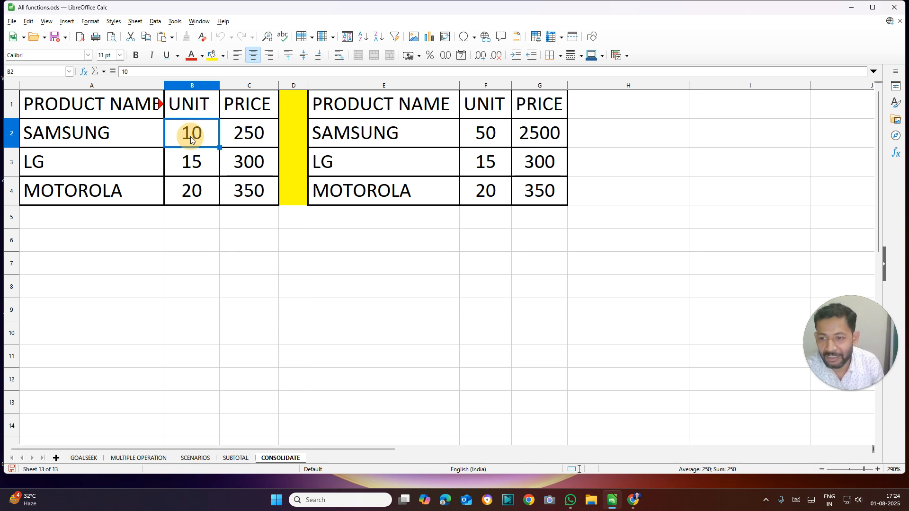
# Set LG's unit to 30 and its price to 3000 in the first product table.
pyautogui.doubleClick(212, 167)
pyautogui.press('BackSpace')
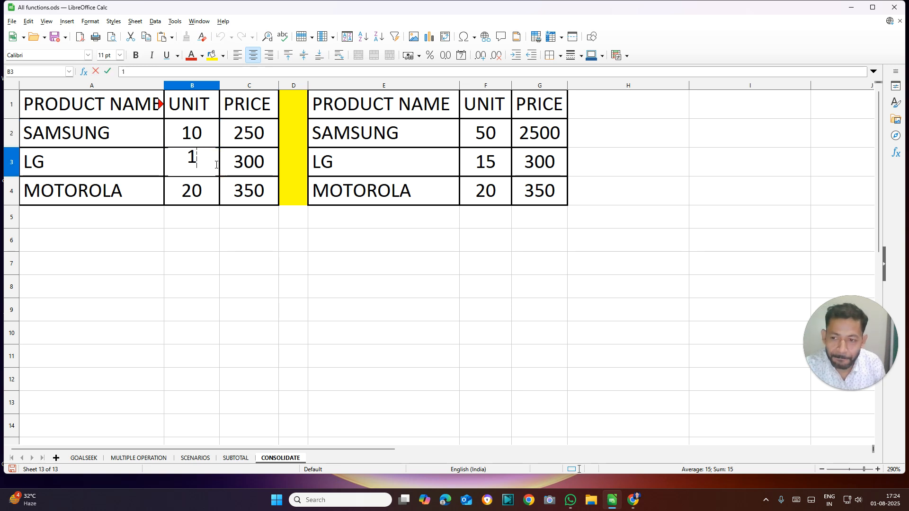
pyautogui.press('BackSpace')
pyautogui.write('30')
pyautogui.doubleClick(251, 162)
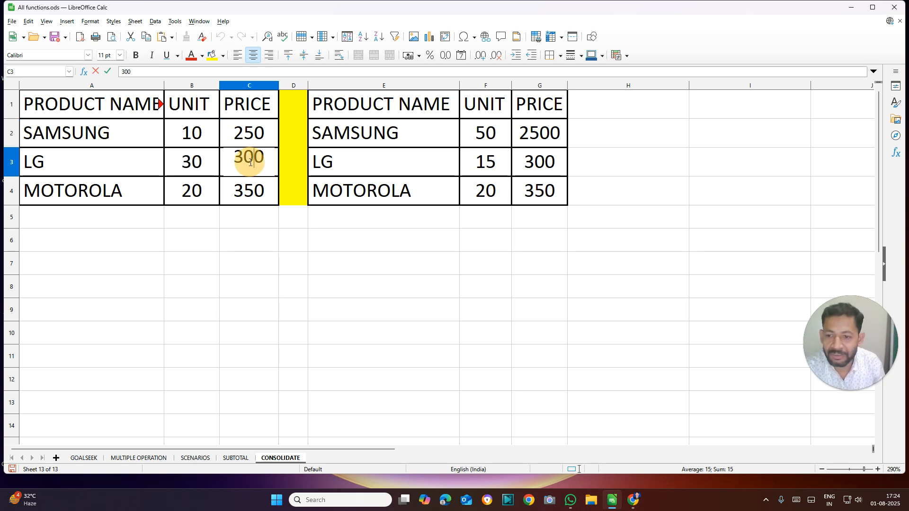
pyautogui.press('BackSpace')
pyautogui.write('00')
pyautogui.click(399, 188)
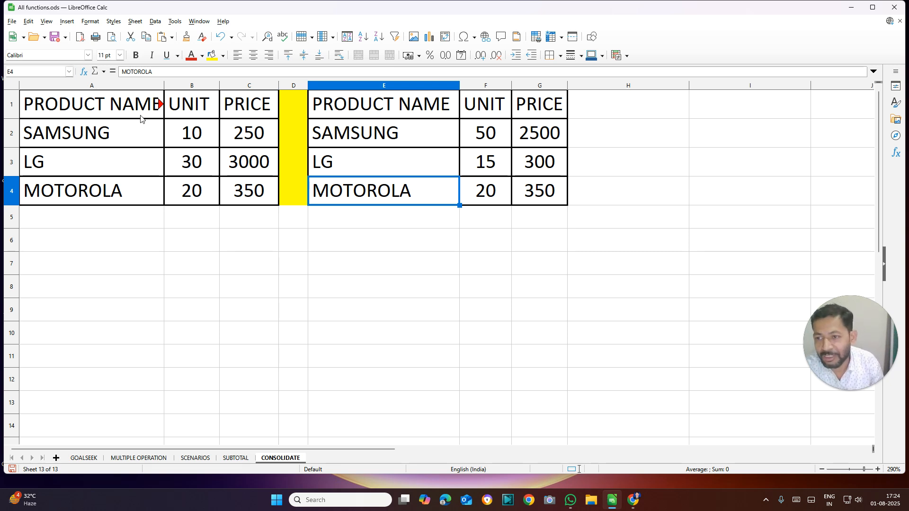
# Start a data consolidation that uses Sum as its function.
pyautogui.click(157, 22)
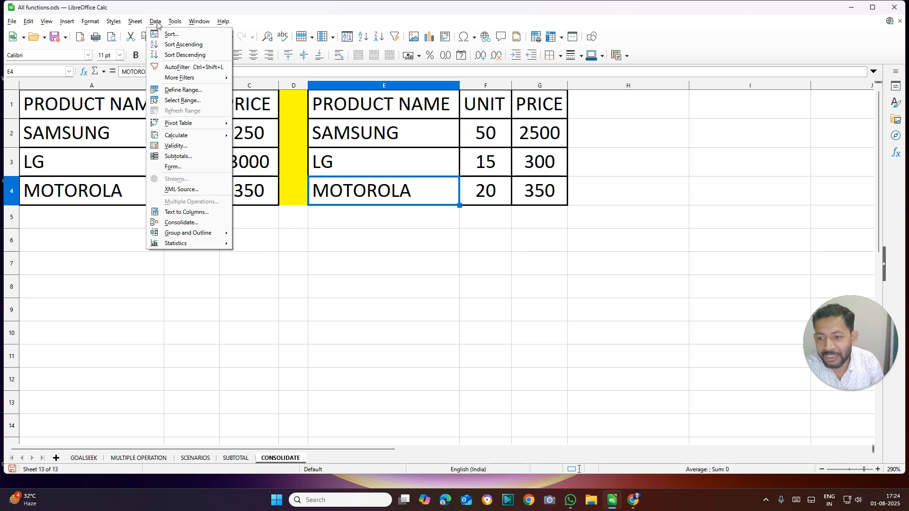
pyautogui.click(183, 223)
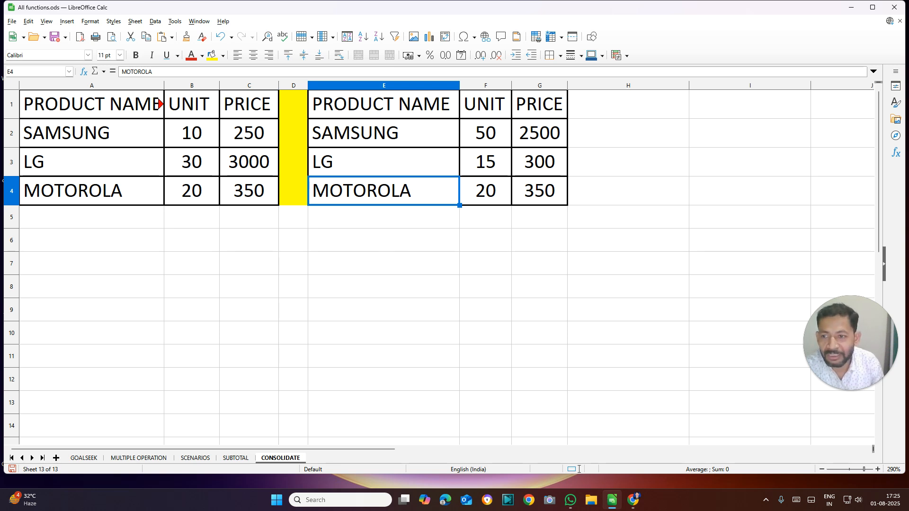
pyautogui.click(156, 21)
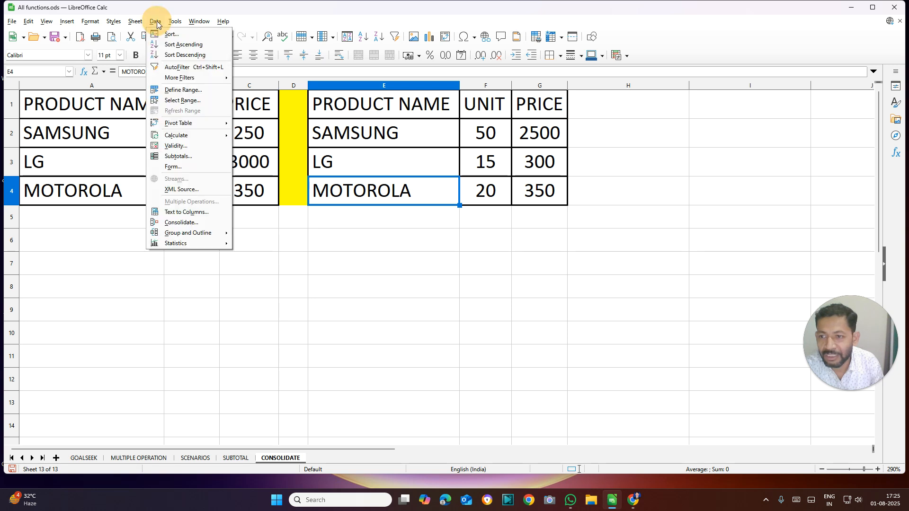
pyautogui.click(196, 223)
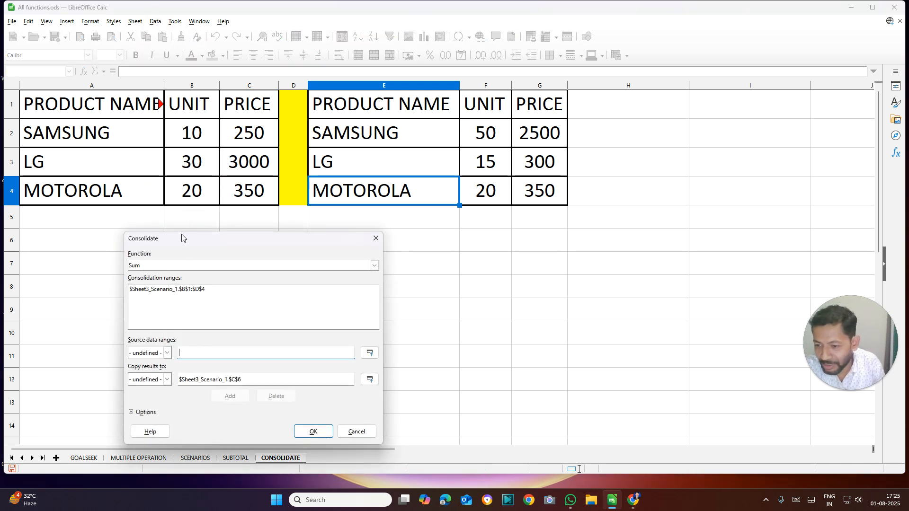
pyautogui.click(374, 266)
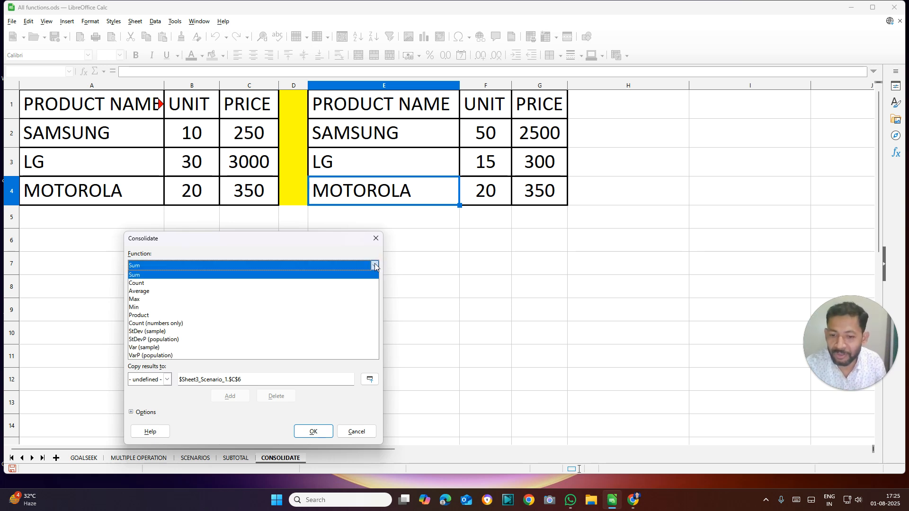
pyautogui.click(139, 292)
pyautogui.click(160, 265)
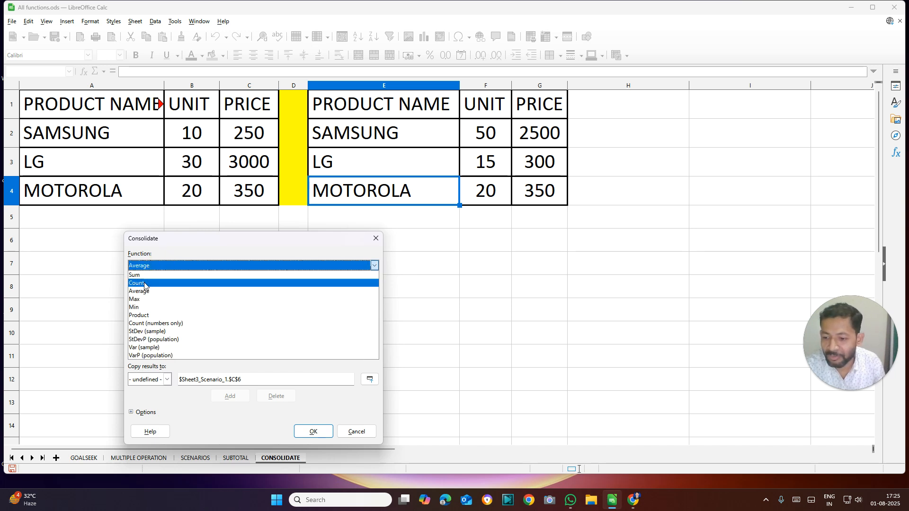
pyautogui.click(142, 276)
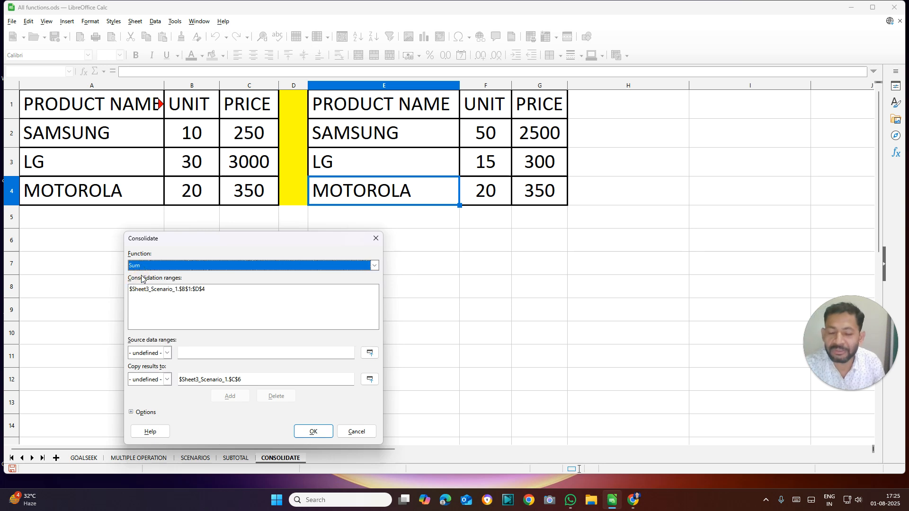
pyautogui.moveTo(278, 240); pyautogui.dragTo(246, 229)
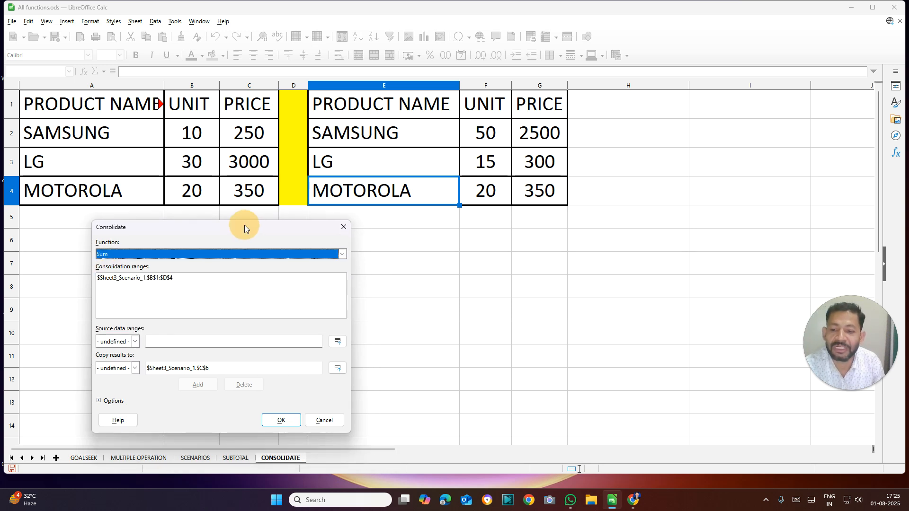
# Replace the existing consolidation range with the two product tables, A1:C4 and E1:G4 on the CONSOLIDATE sheet.
pyautogui.click(158, 278)
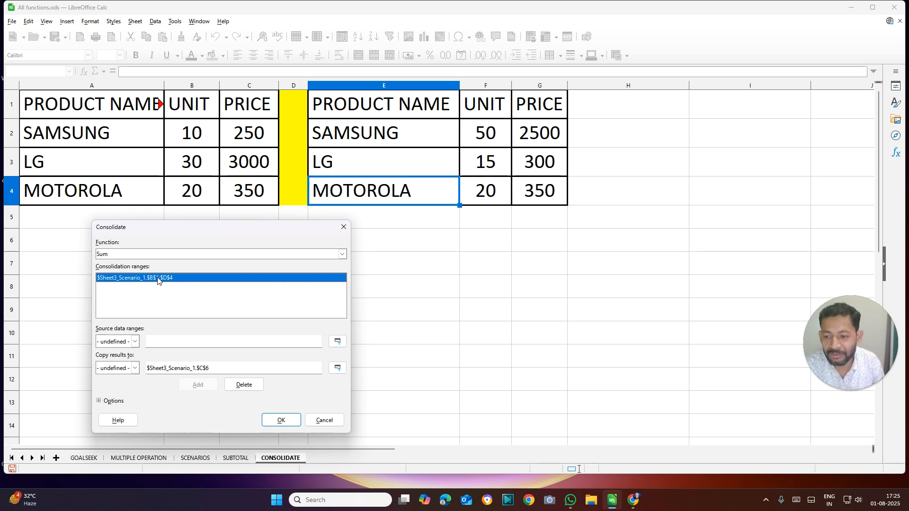
pyautogui.click(257, 385)
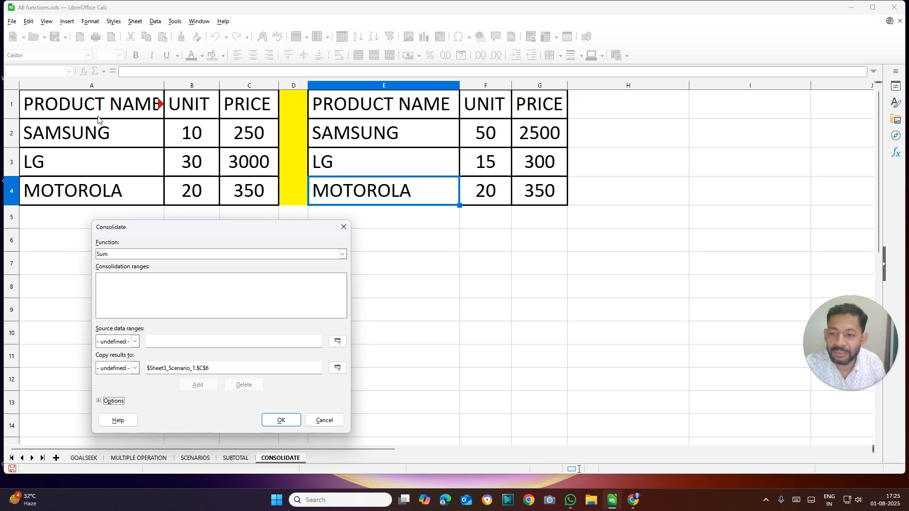
pyautogui.moveTo(91, 105); pyautogui.dragTo(240, 192)
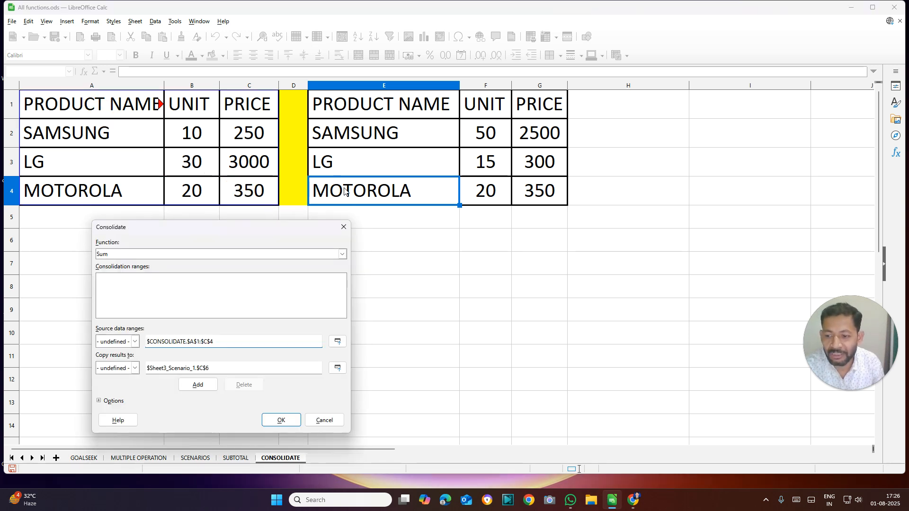
pyautogui.click(199, 386)
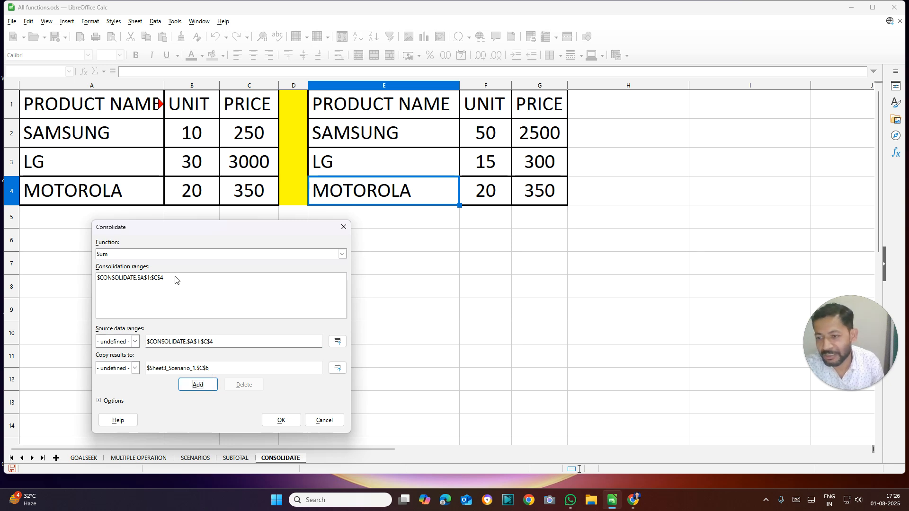
pyautogui.moveTo(347, 109); pyautogui.dragTo(521, 193)
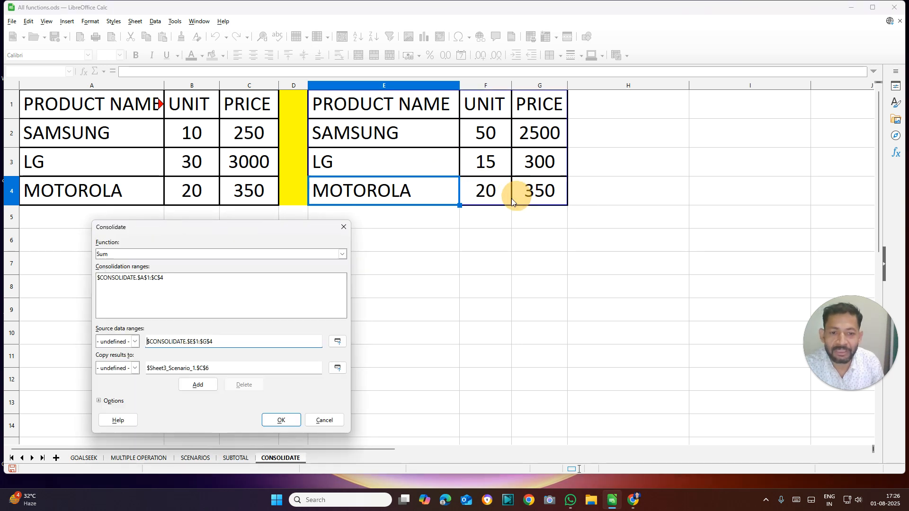
pyautogui.click(195, 386)
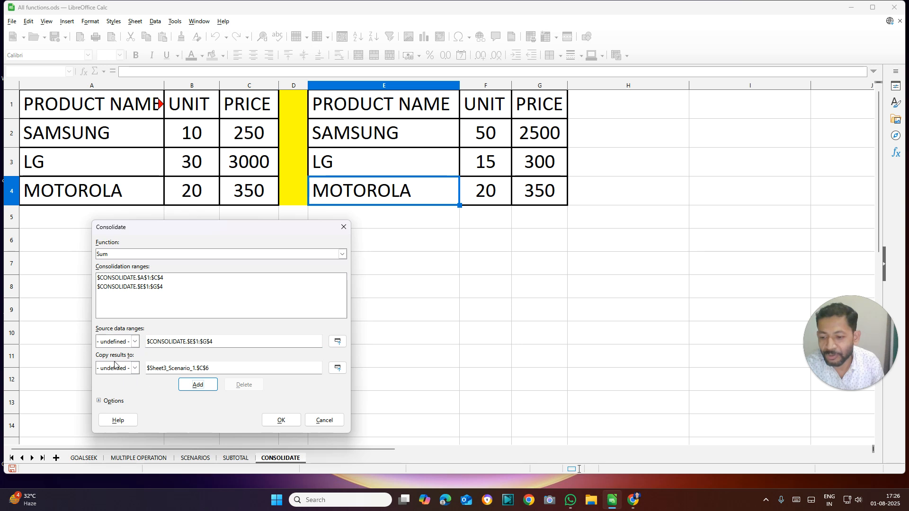
# Consolidate the tables into cell F6 of the CONSOLIDATE sheet, with row labels, column labels and links to source data enabled.
pyautogui.click(212, 368)
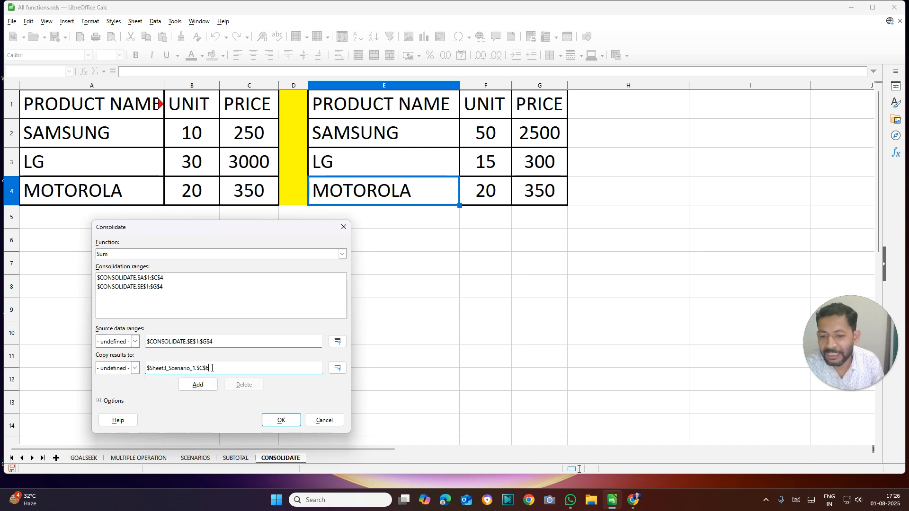
pyautogui.click(488, 240)
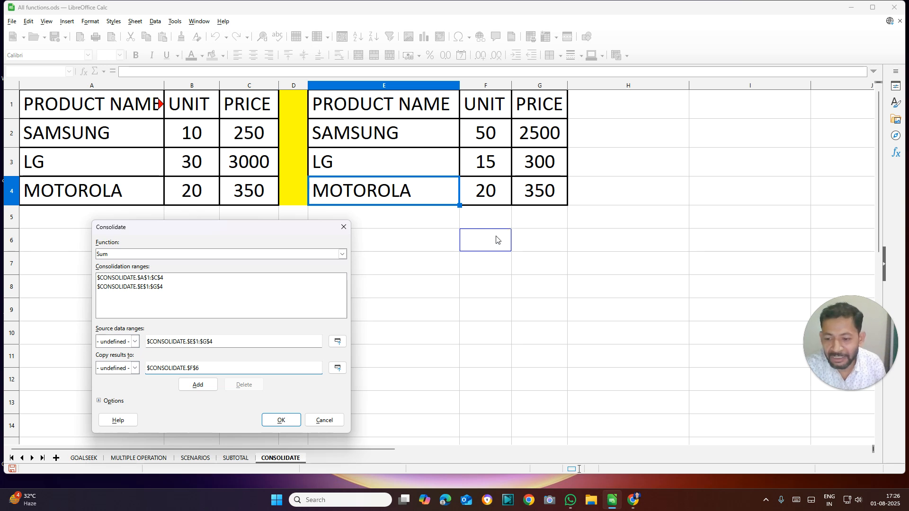
pyautogui.click(108, 401)
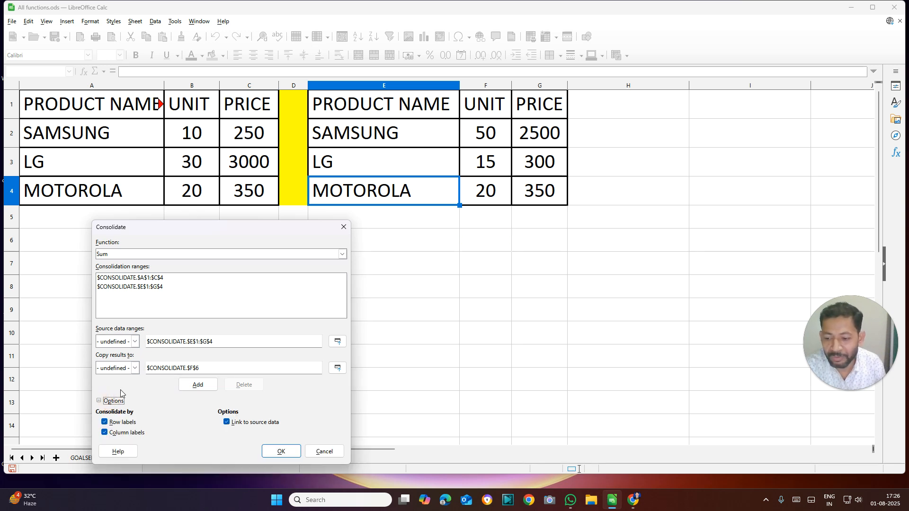
pyautogui.moveTo(210, 234); pyautogui.dragTo(201, 217)
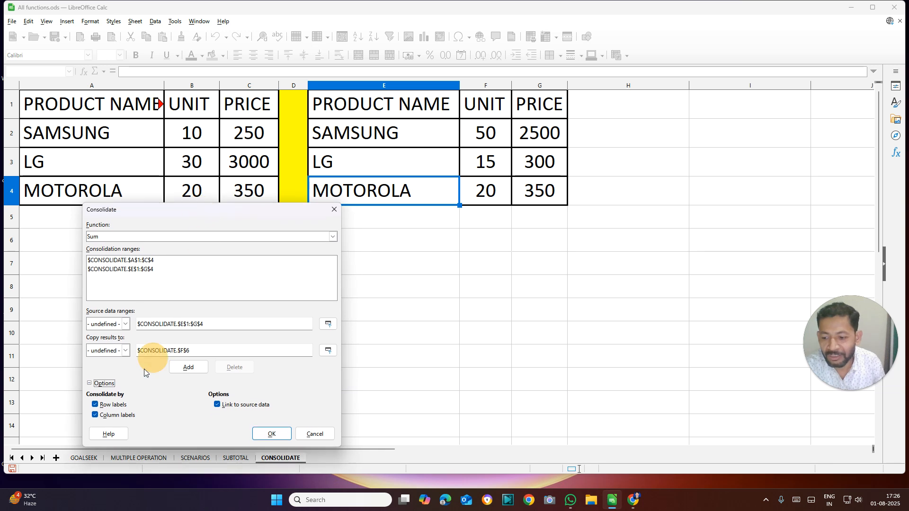
pyautogui.click(97, 406)
pyautogui.click(98, 406)
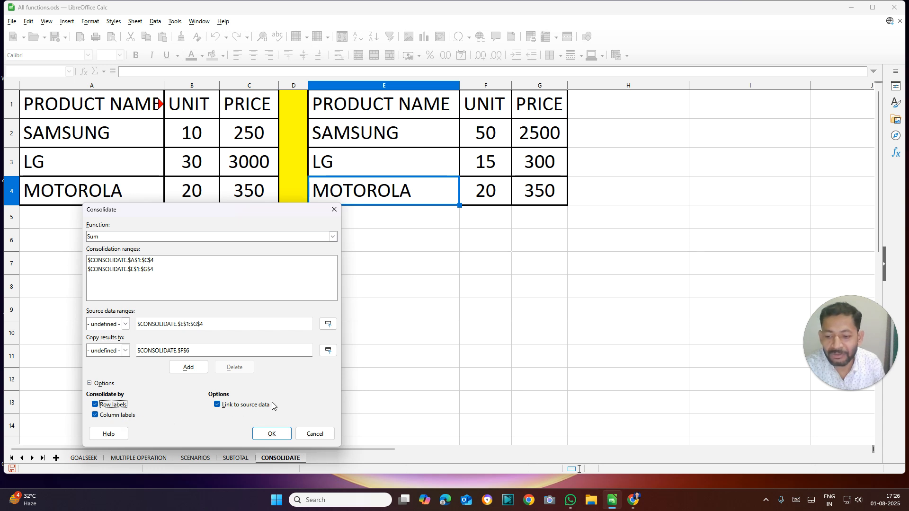
pyautogui.click(272, 434)
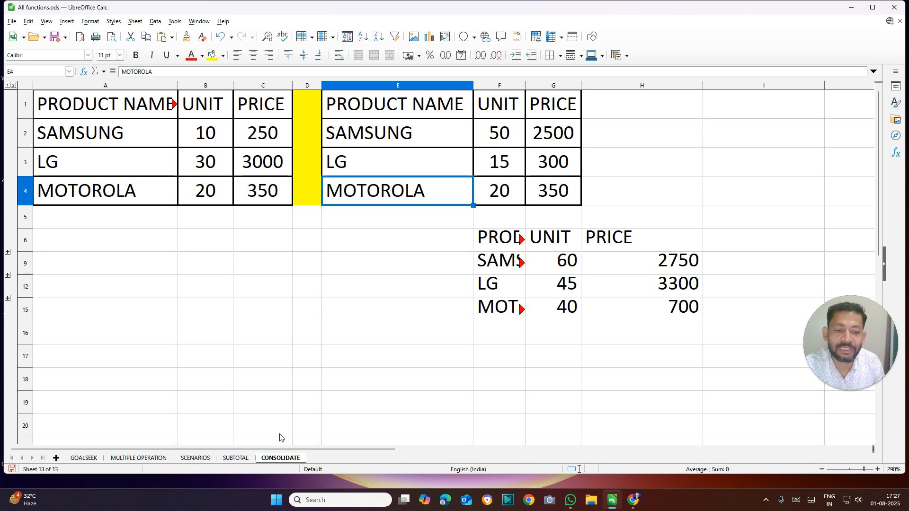
# Widen column F for the product names and compare SAMSUNG's units in both source tables with its consolidated unit.
pyautogui.moveTo(526, 82); pyautogui.dragTo(581, 86)
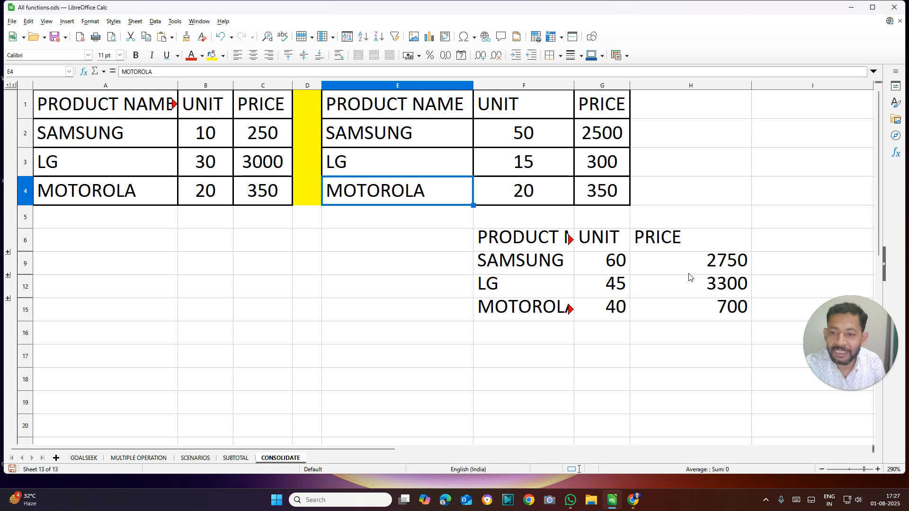
pyautogui.click(207, 138)
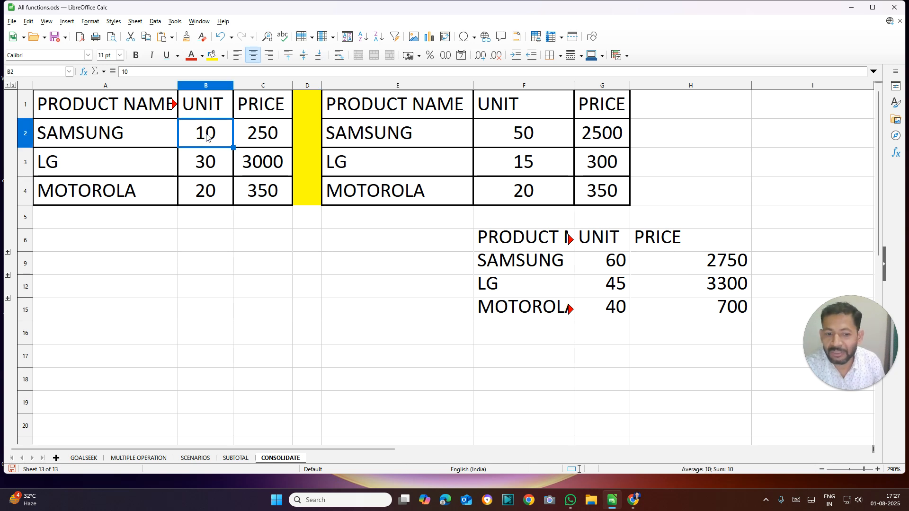
pyautogui.click(560, 267)
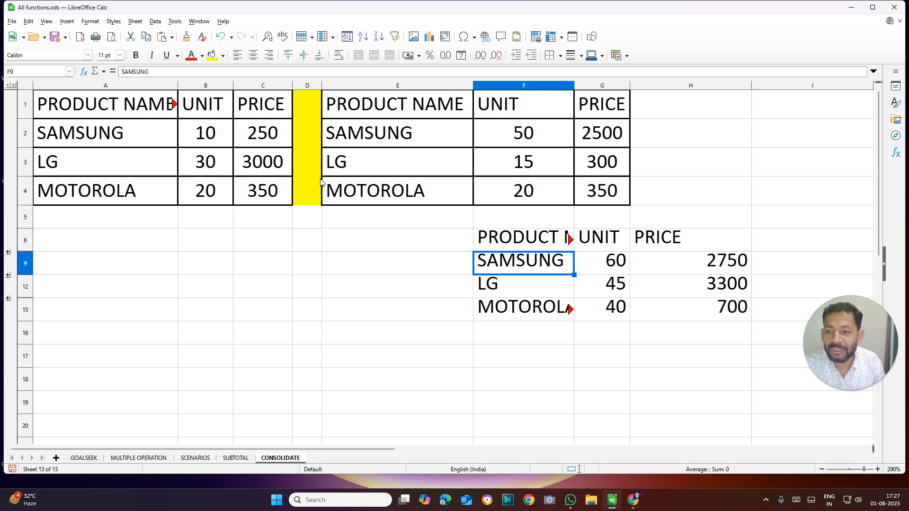
pyautogui.click(219, 138)
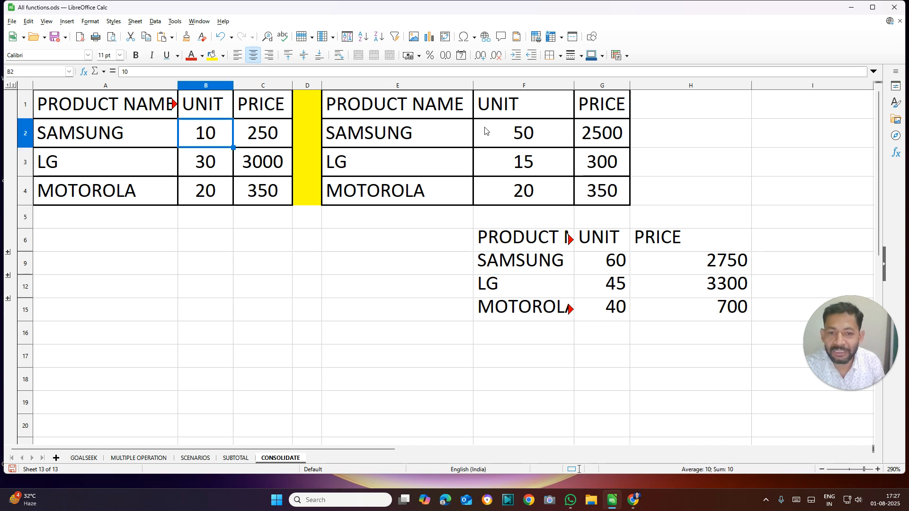
pyautogui.click(545, 132)
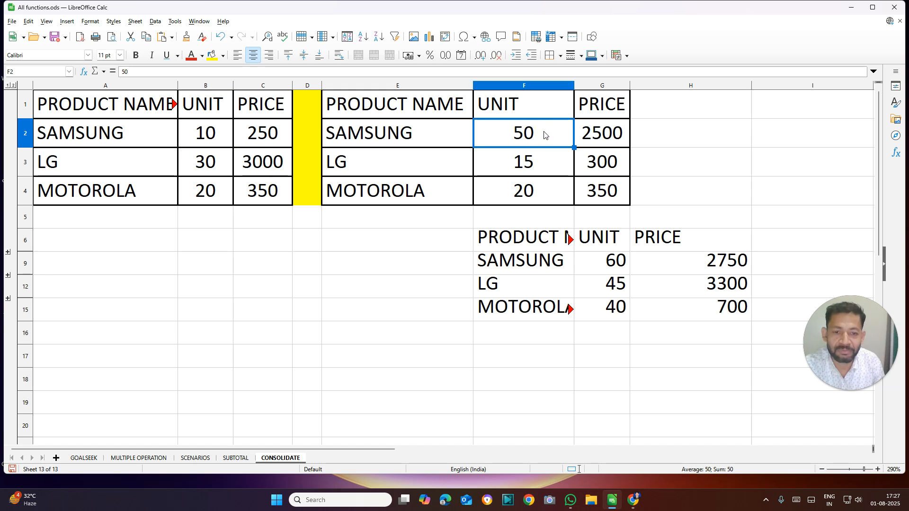
pyautogui.click(592, 261)
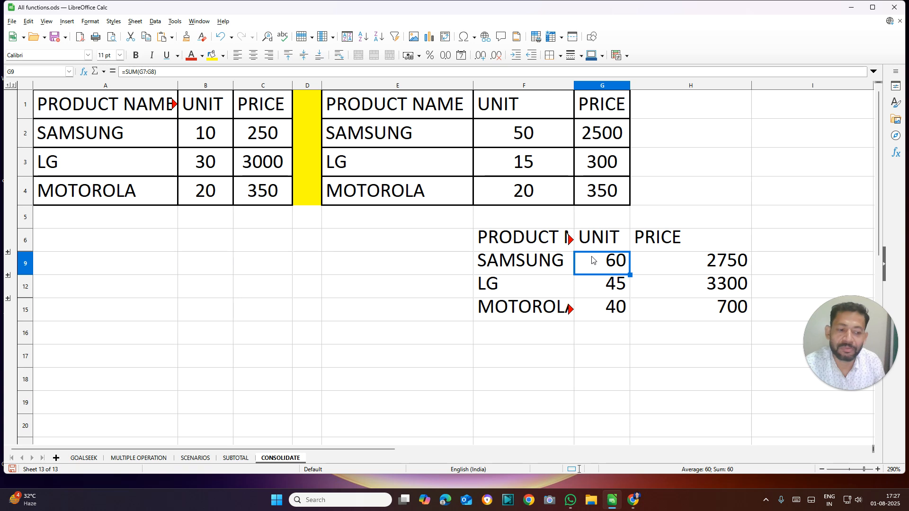
# Compare SAMSUNG's units and prices in both source tables with its consolidated unit and price.
pyautogui.click(210, 136)
pyautogui.click(513, 138)
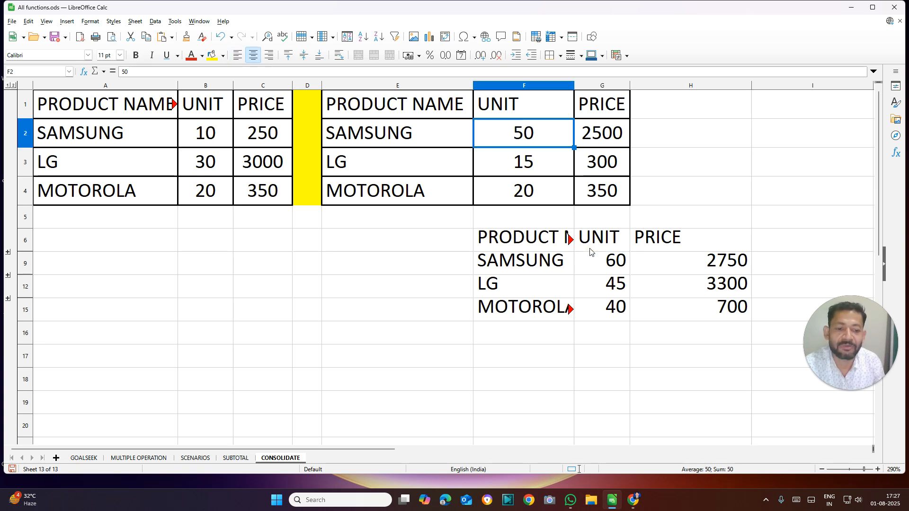
pyautogui.click(590, 260)
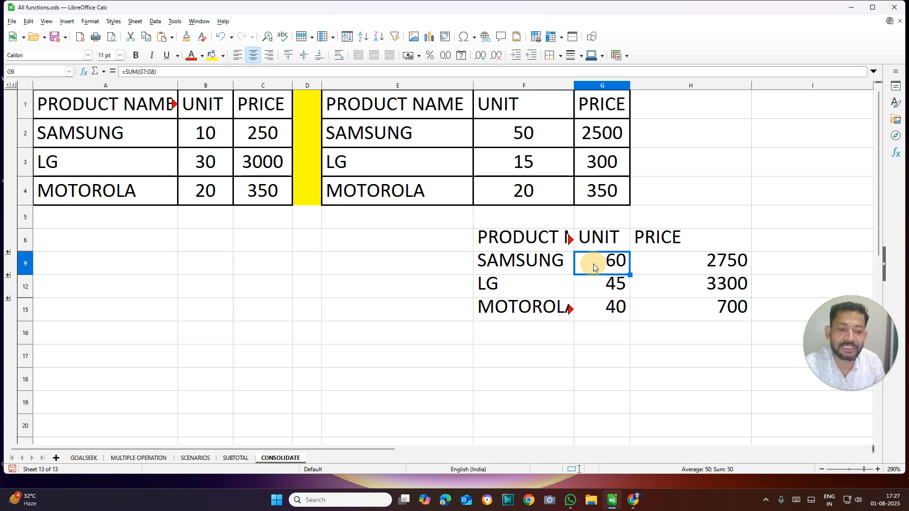
pyautogui.click(280, 130)
pyautogui.click(611, 128)
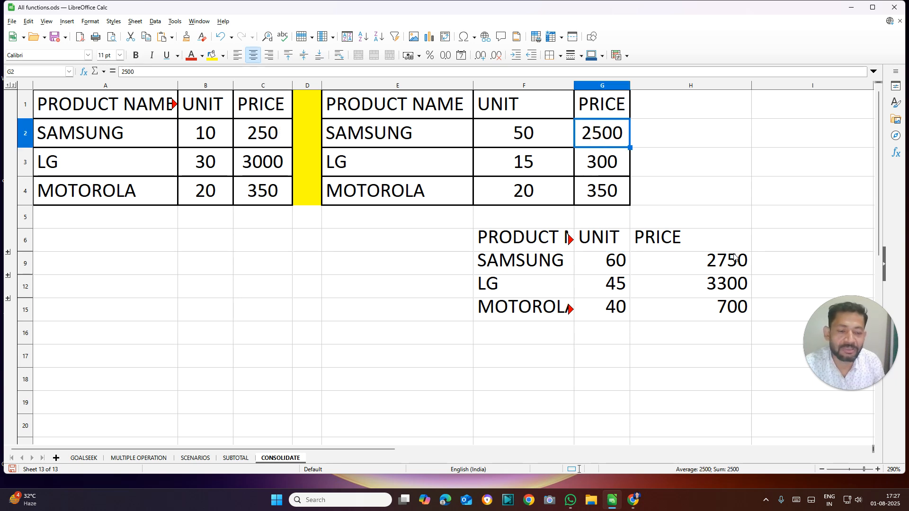
pyautogui.click(705, 270)
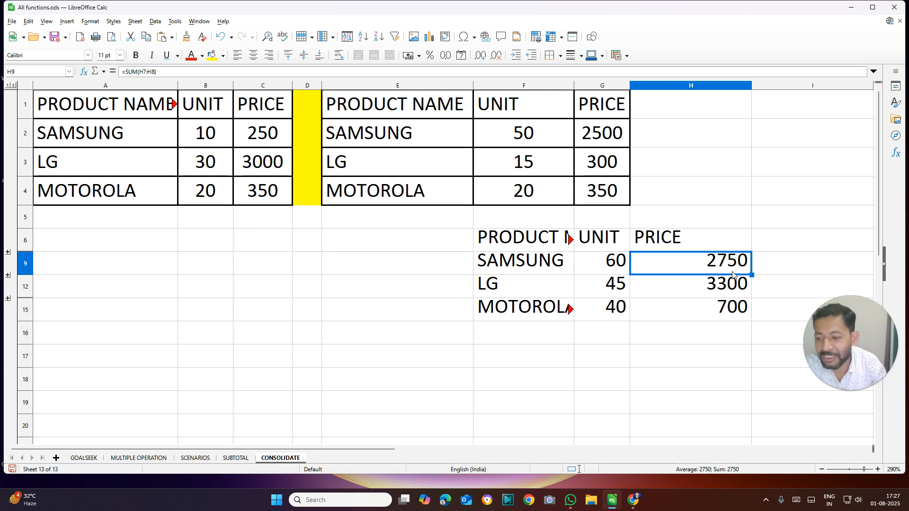
# Start a Subtotals calculation on the marks table A2:E7 of the SUBTOTAL sheet, keeping the table uncovered.
pyautogui.click(235, 462)
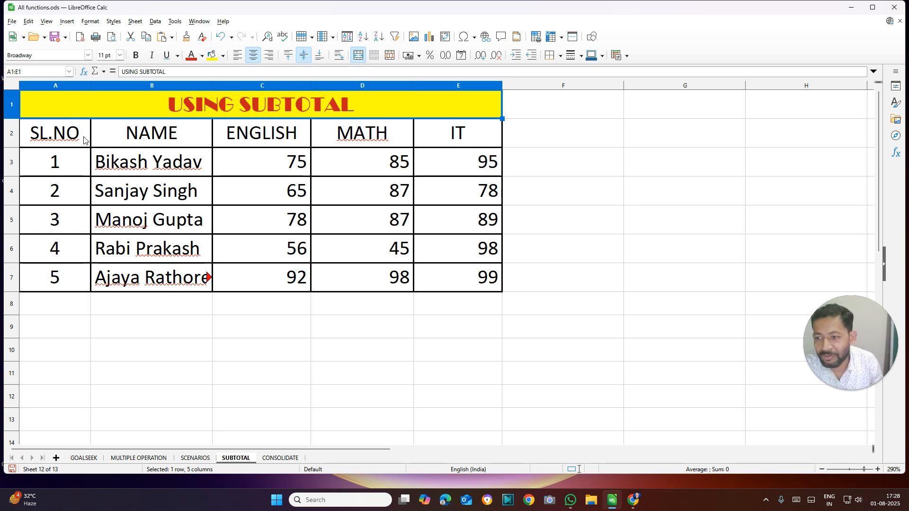
pyautogui.moveTo(59, 137); pyautogui.dragTo(483, 280)
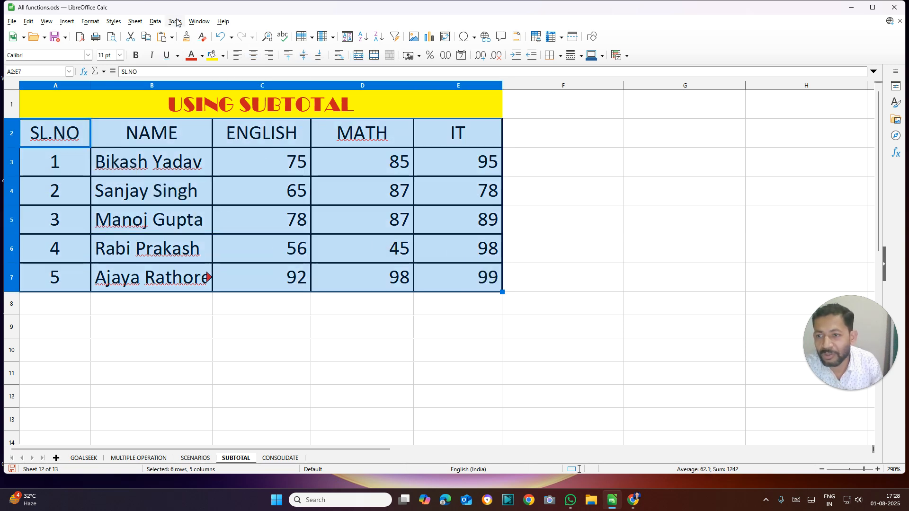
pyautogui.click(158, 21)
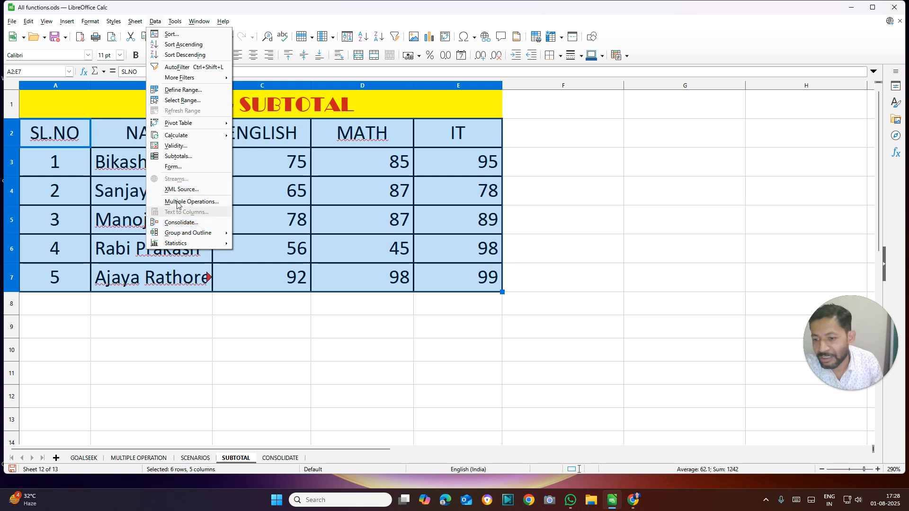
pyautogui.click(185, 156)
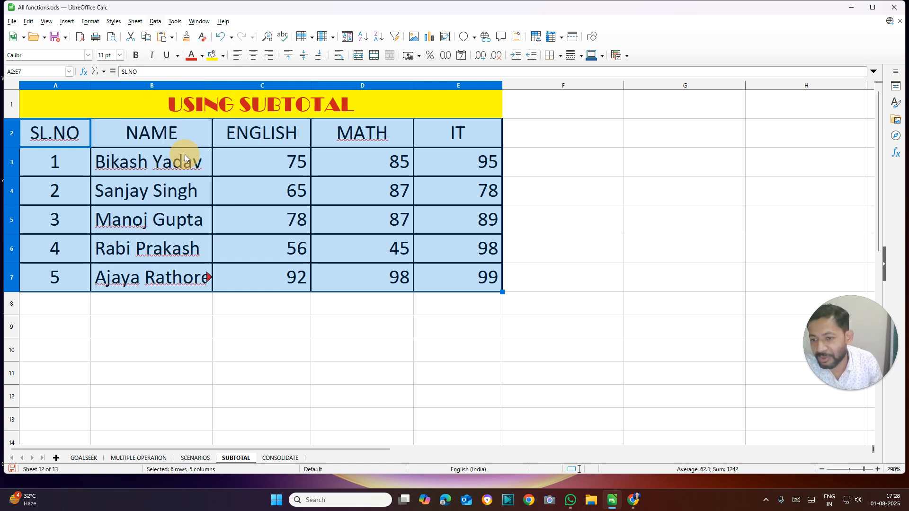
pyautogui.moveTo(477, 135); pyautogui.dragTo(682, 112)
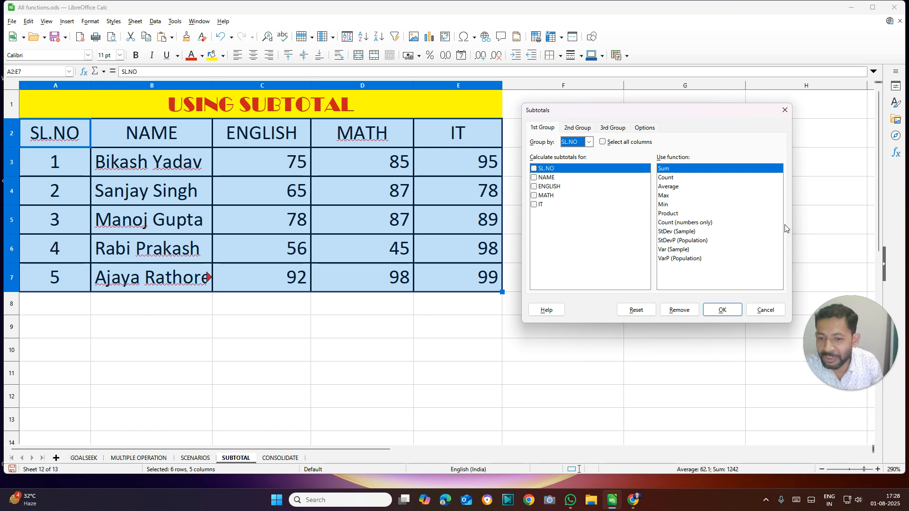
# Calculate Sum subtotals for ENGLISH, MATH and IT, grouped by SL.NO.
pyautogui.click(535, 187)
pyautogui.click(534, 195)
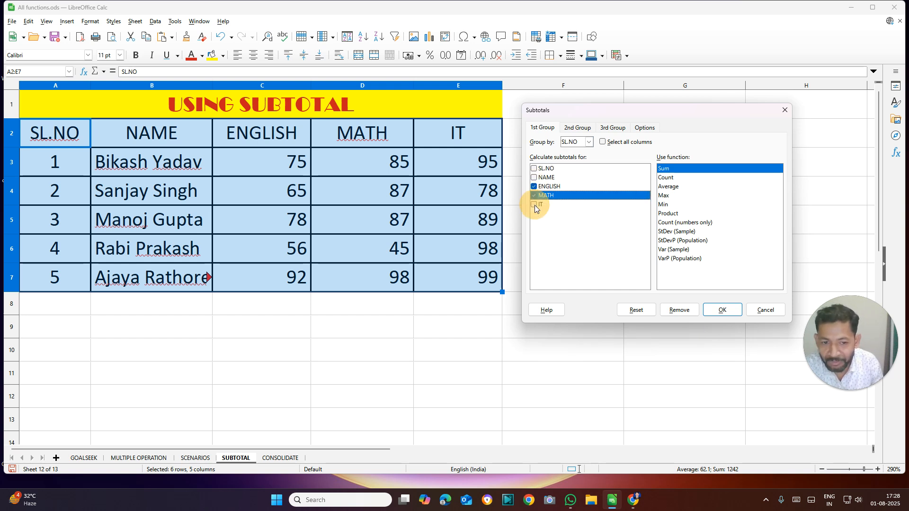
pyautogui.click(535, 205)
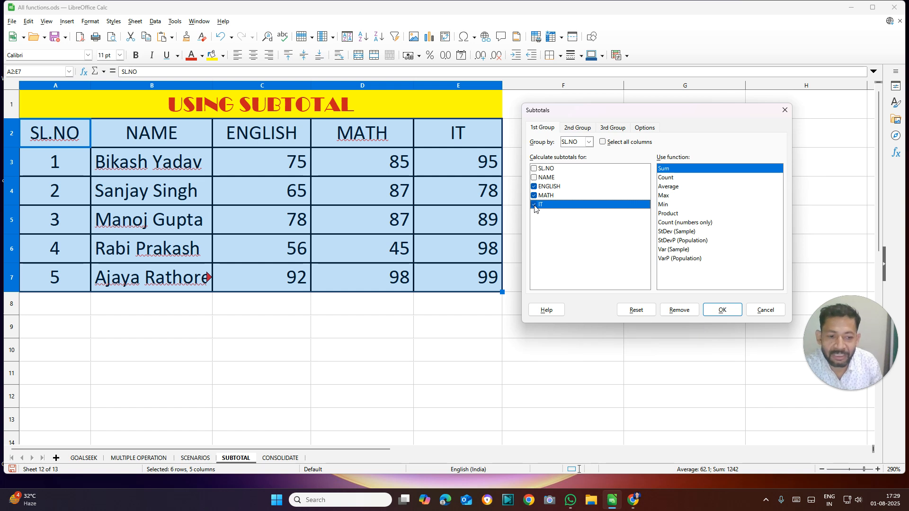
pyautogui.click(662, 170)
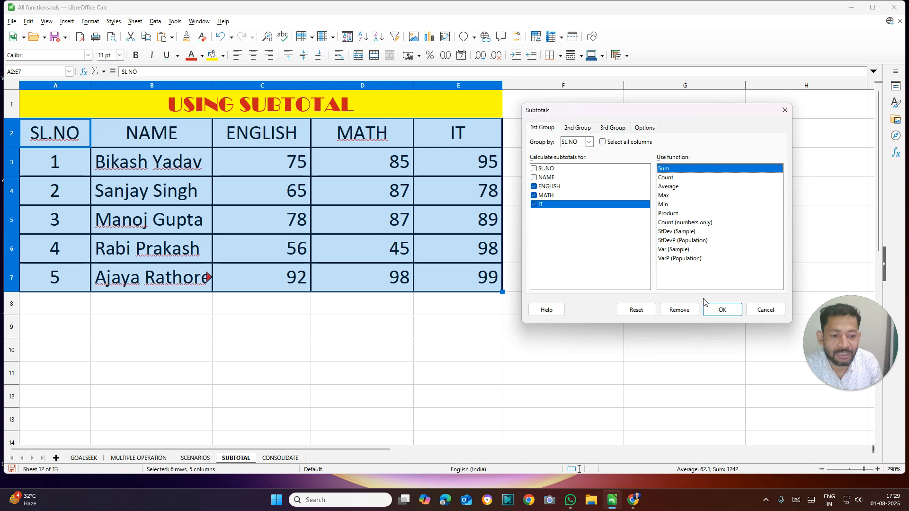
pyautogui.click(716, 309)
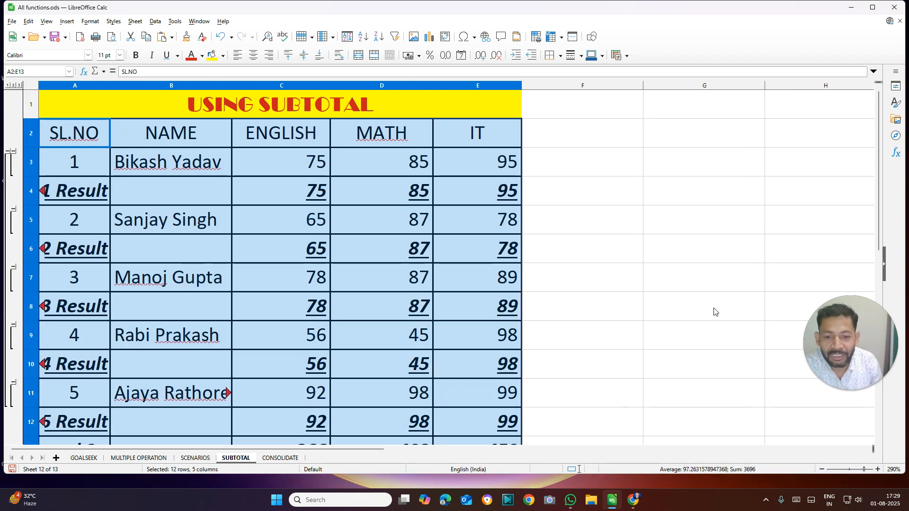
# Check the ENGLISH grand sum in C13 and widen column A for the result labels.
pyautogui.scroll(-1, 441, 275)
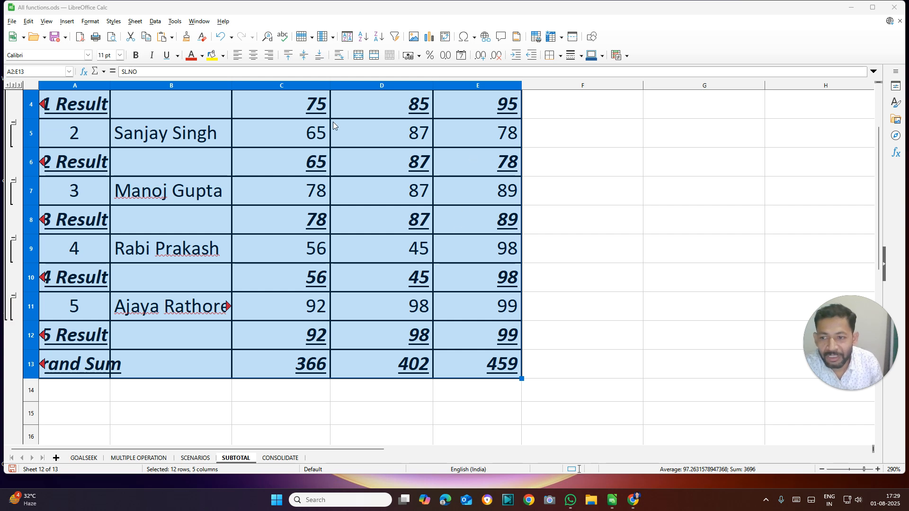
pyautogui.scroll(1, 246, 174)
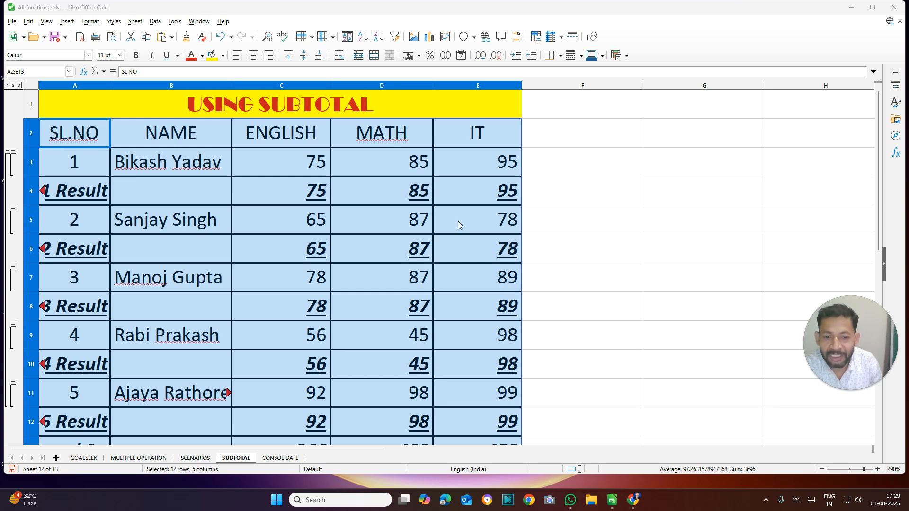
pyautogui.scroll(-2, 423, 295)
pyautogui.click(293, 286)
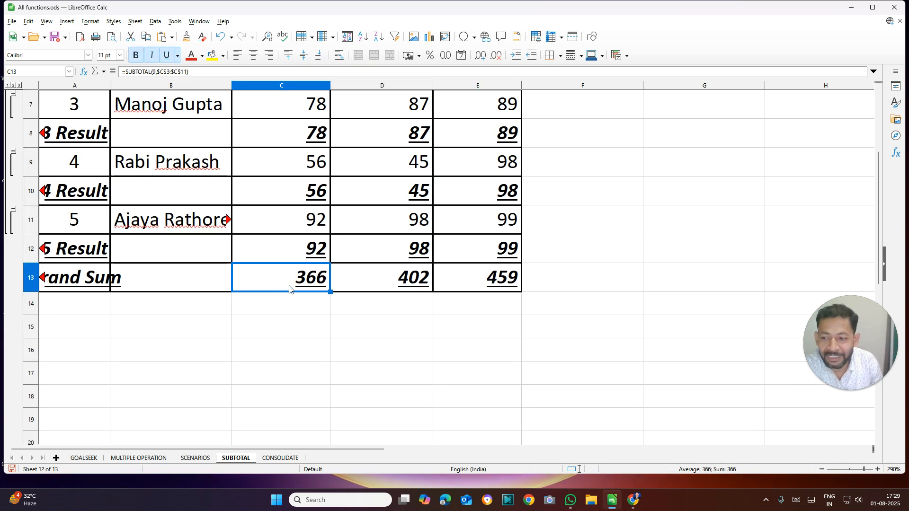
pyautogui.moveTo(110, 86); pyautogui.dragTo(138, 85)
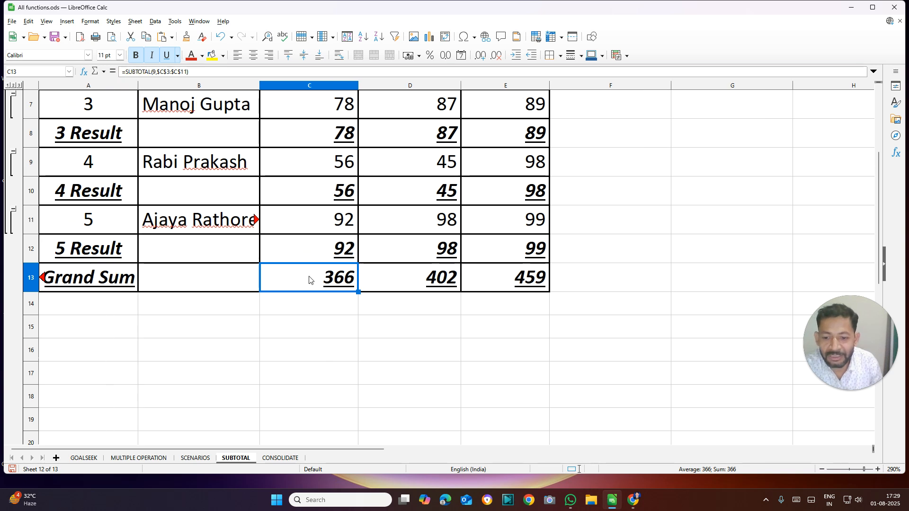
# Compare each student's ENGLISH, MATH and IT marks with the result rows and the grand sums.
pyautogui.scroll(1, 342, 198)
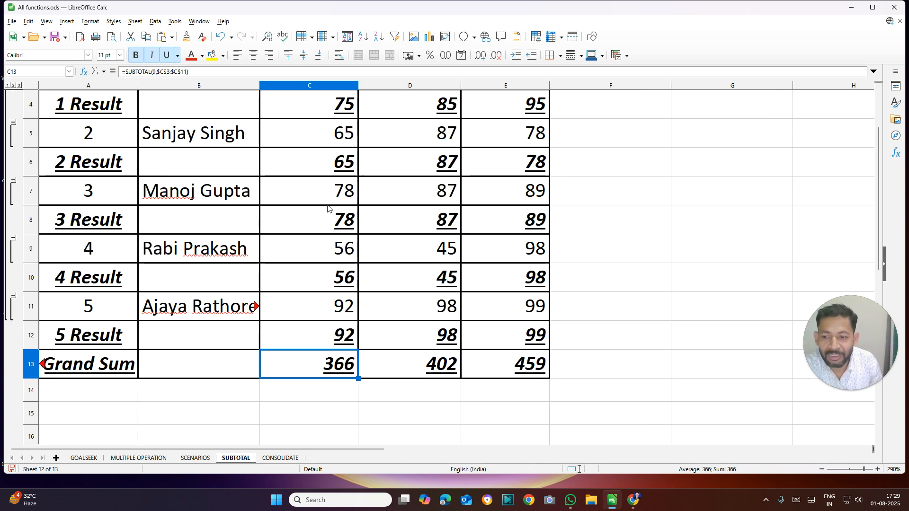
pyautogui.scroll(1, 328, 208)
pyautogui.scroll(-1, 329, 209)
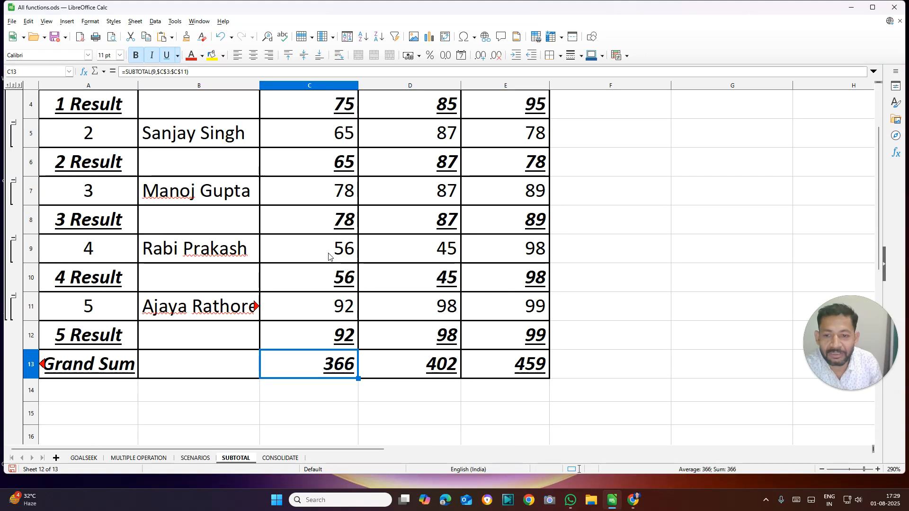
pyautogui.scroll(1, 328, 256)
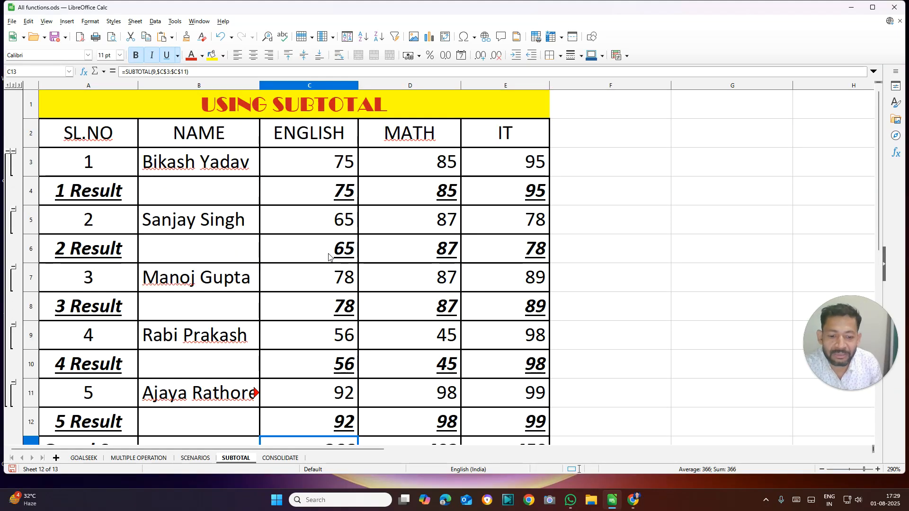
pyautogui.scroll(-2, 328, 257)
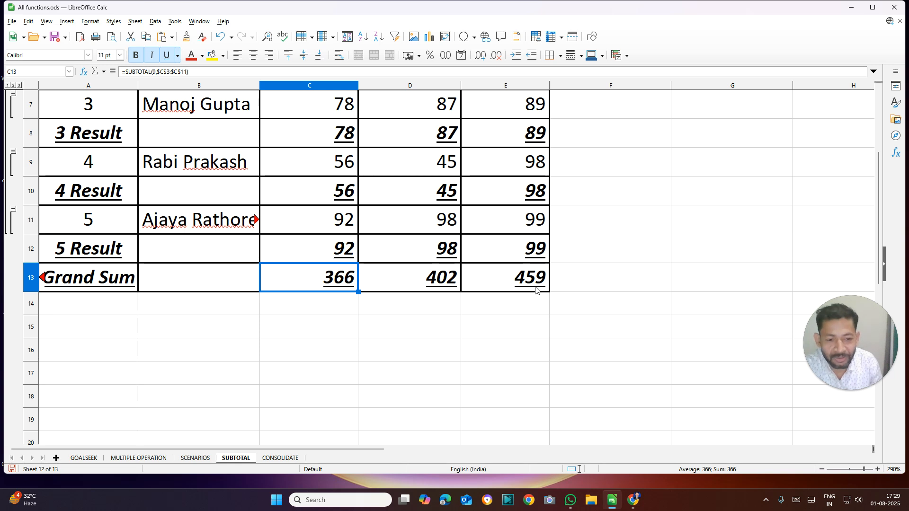
pyautogui.scroll(2, 232, 248)
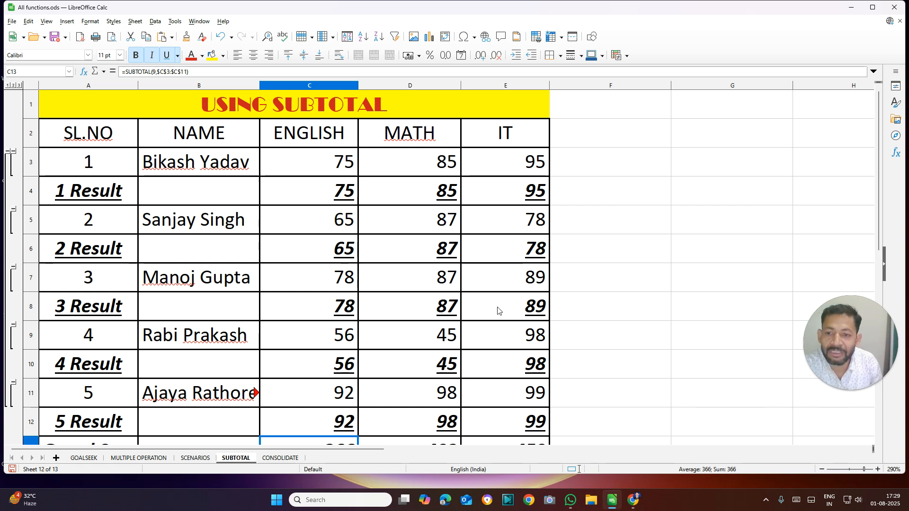
pyautogui.scroll(-1, 454, 306)
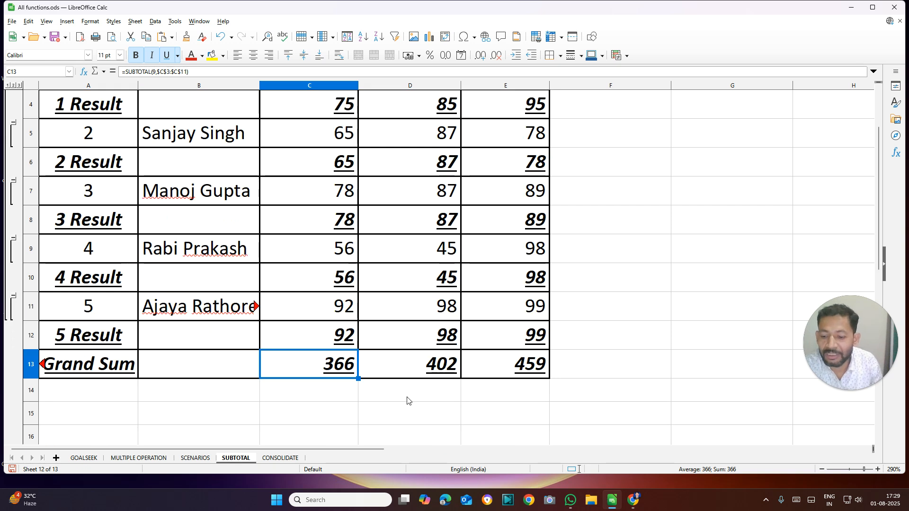
# Examine the Simple Interest formula in B5 of the SCENARIOS sheet and the cells it refers to.
pyautogui.click(195, 458)
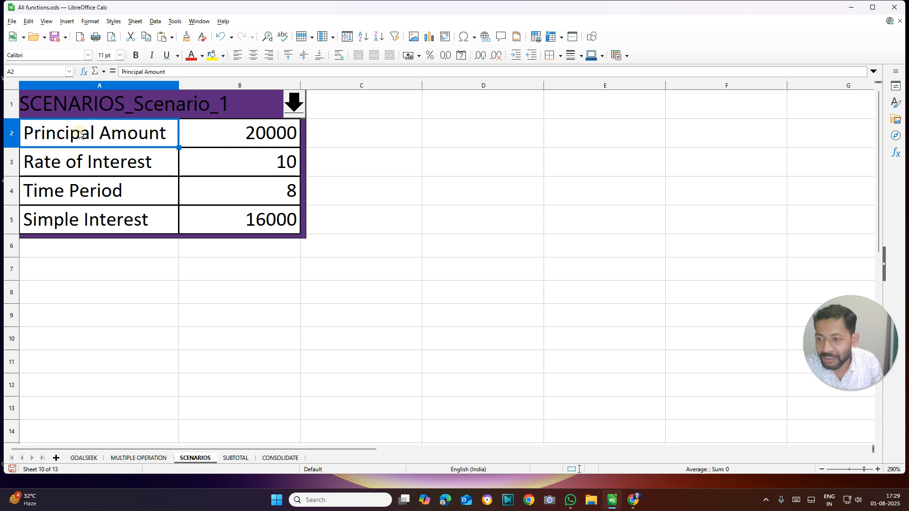
pyautogui.click(258, 226)
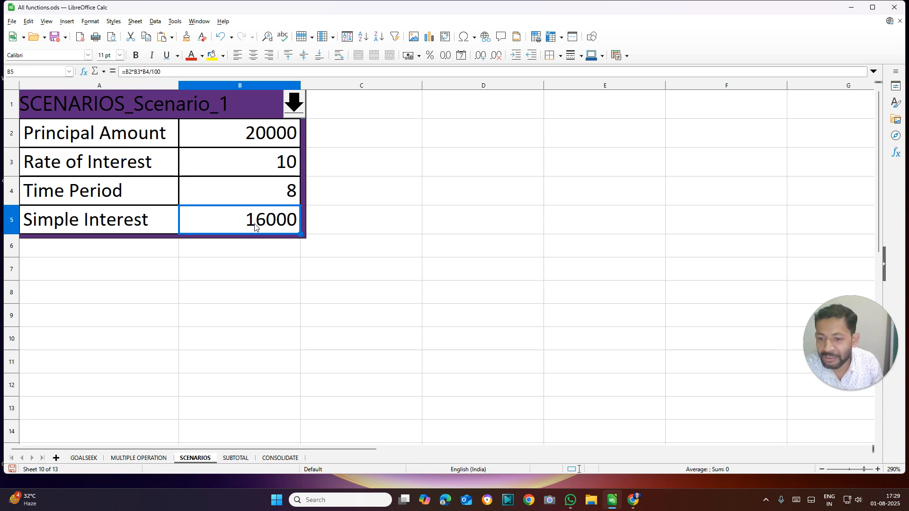
pyautogui.doubleClick(256, 224)
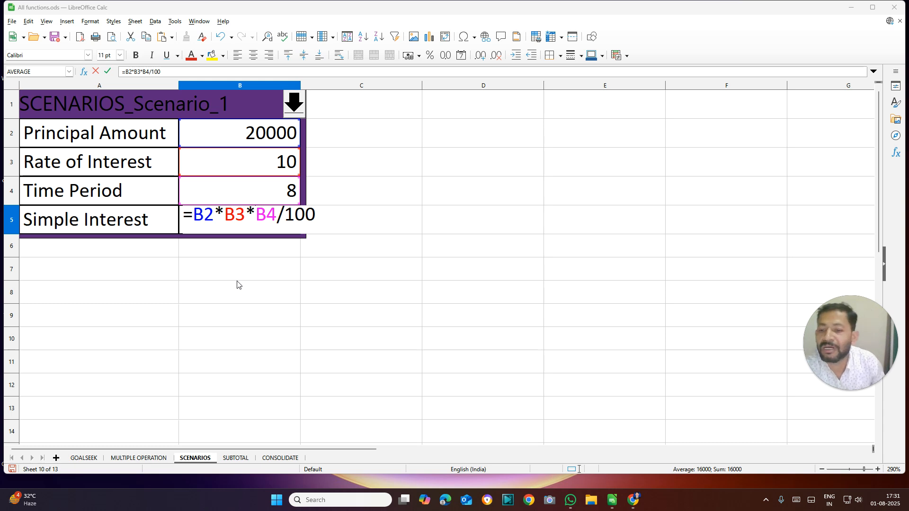
pyautogui.click(266, 129)
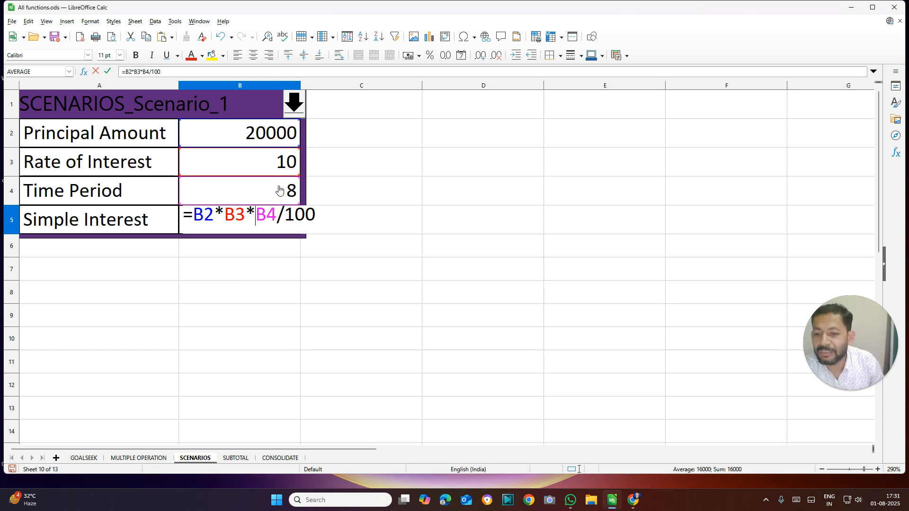
pyautogui.press('Return')
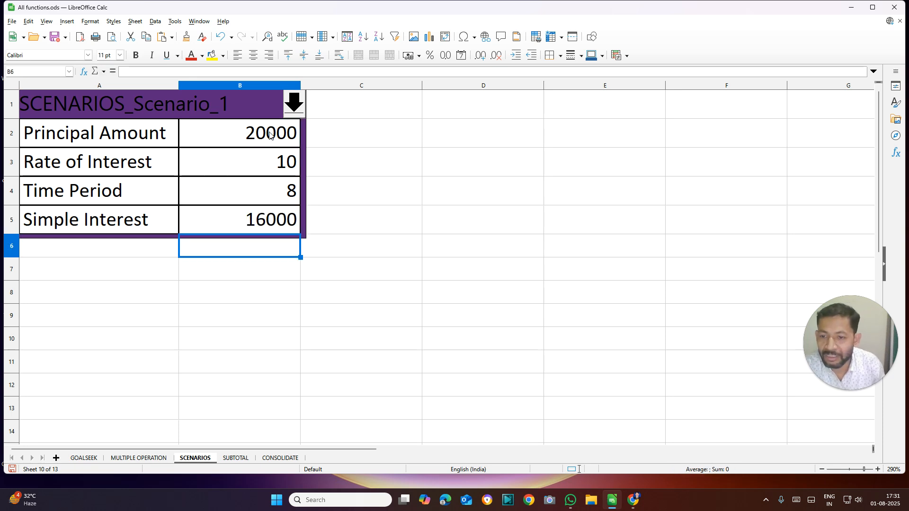
# Set the Principal Amount in B2 to 200000 and recheck the Simple Interest formula in B5.
pyautogui.doubleClick(269, 133)
pyautogui.write('0')
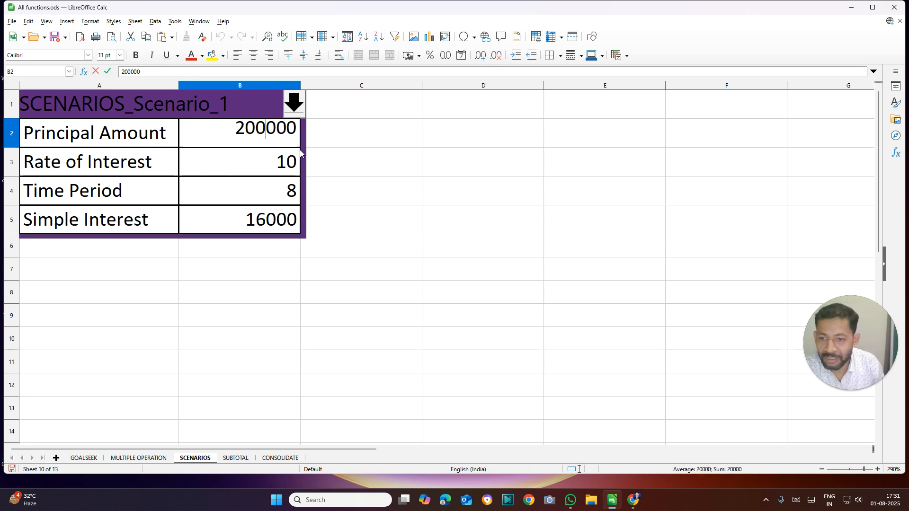
pyautogui.click(263, 158)
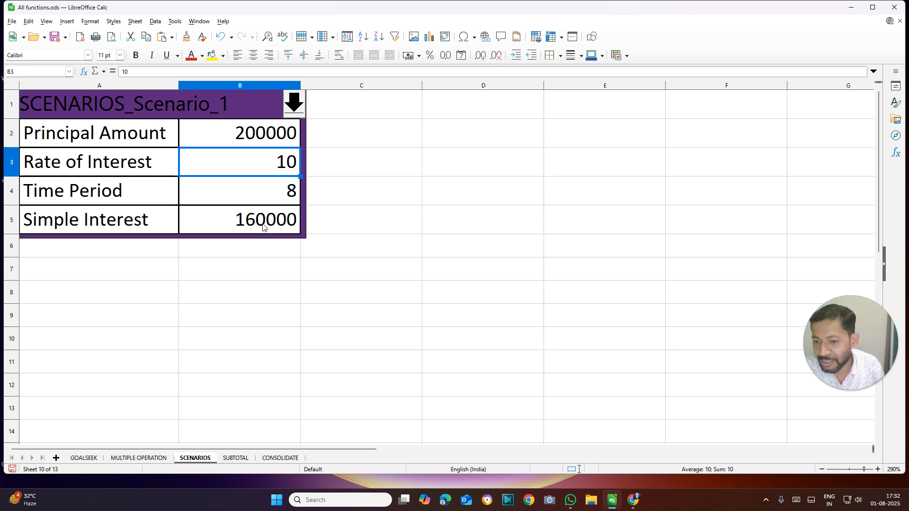
pyautogui.doubleClick(264, 224)
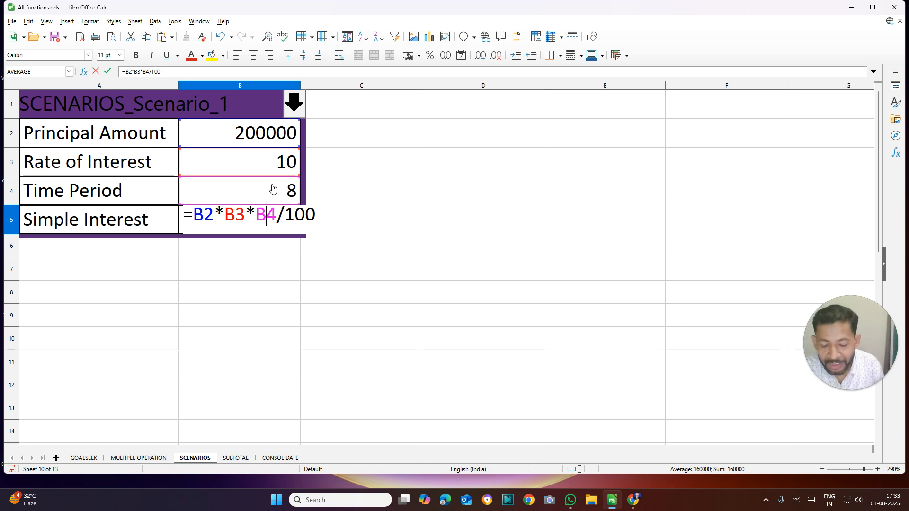
pyautogui.press('Return')
pyautogui.click(261, 220)
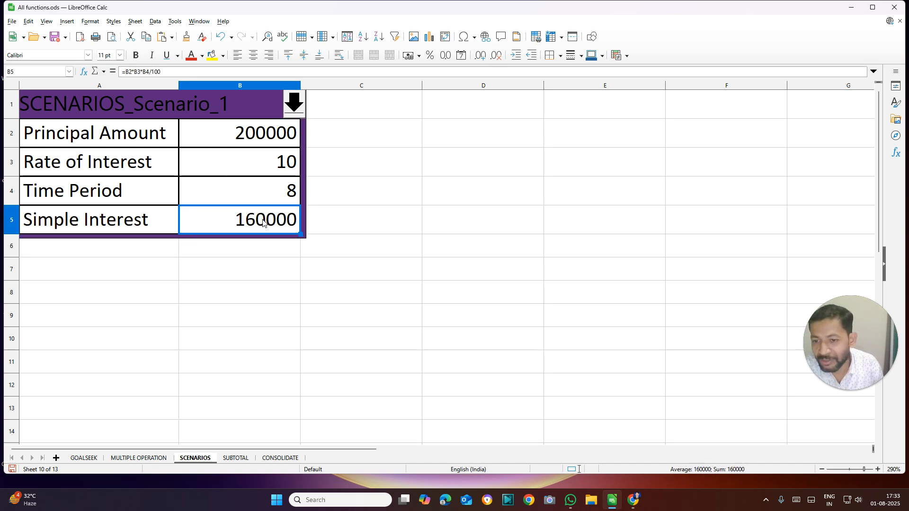
# Create a second scenario from A2:B5 with a Dark Green 1 display border, keeping the suggested scenario name.
pyautogui.moveTo(52, 135); pyautogui.dragTo(257, 227)
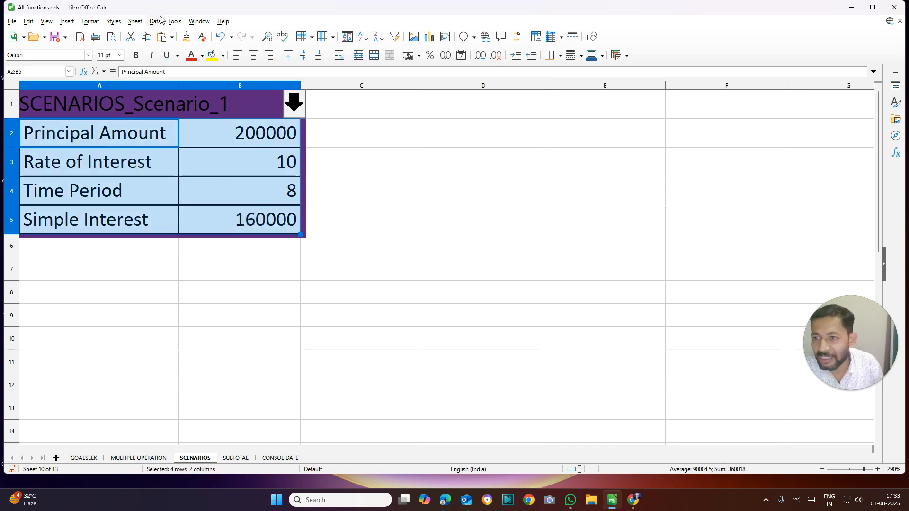
pyautogui.click(177, 21)
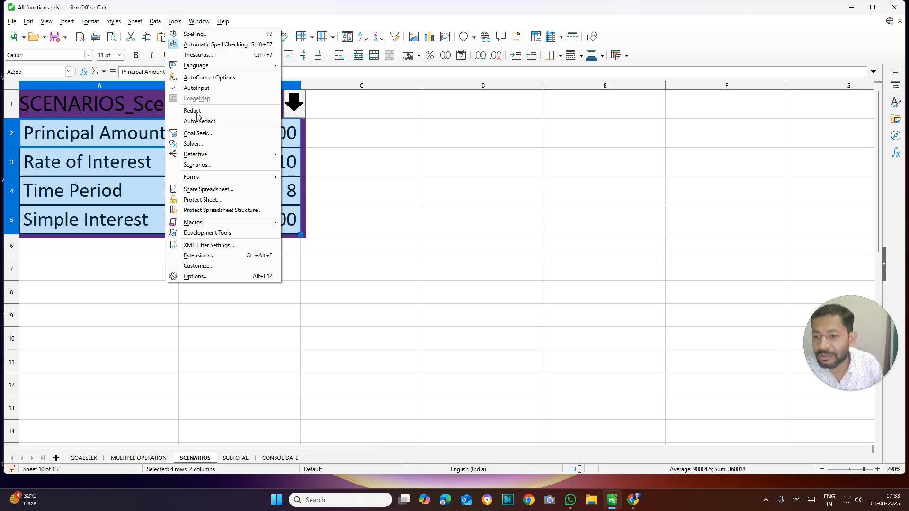
pyautogui.click(198, 165)
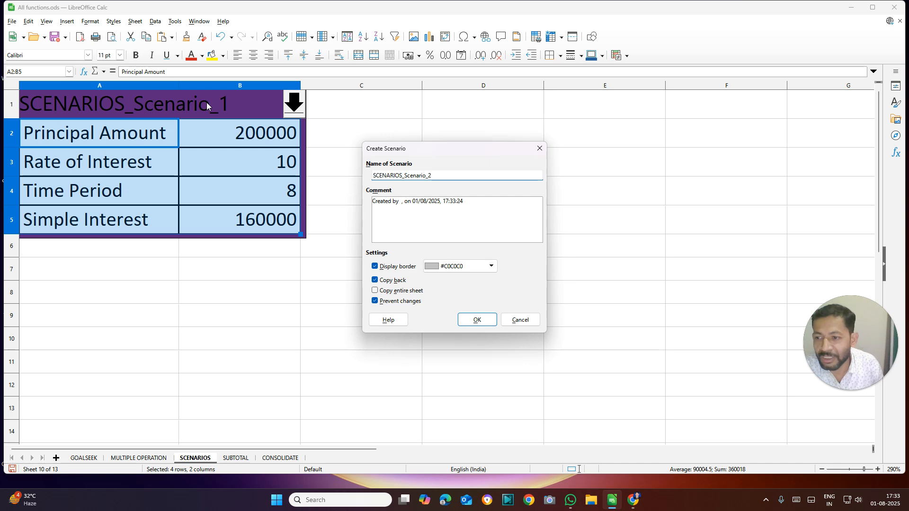
pyautogui.click(462, 268)
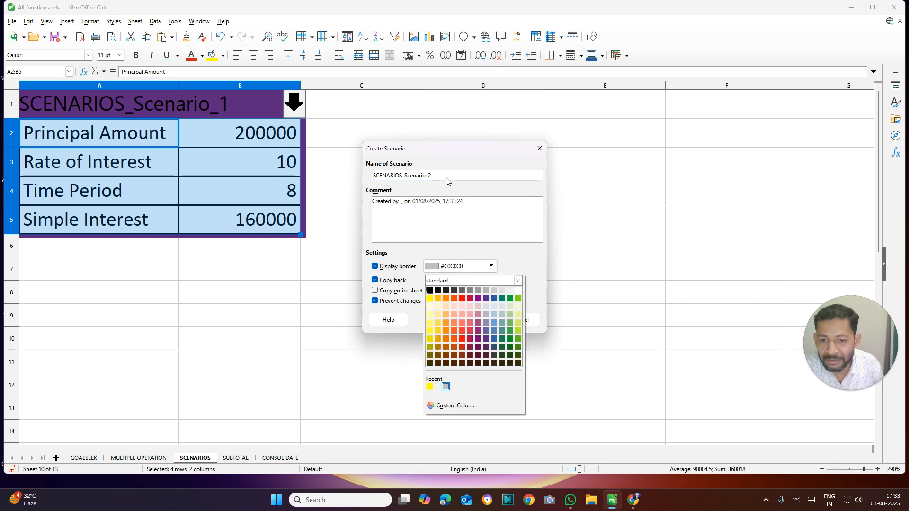
pyautogui.click(441, 175)
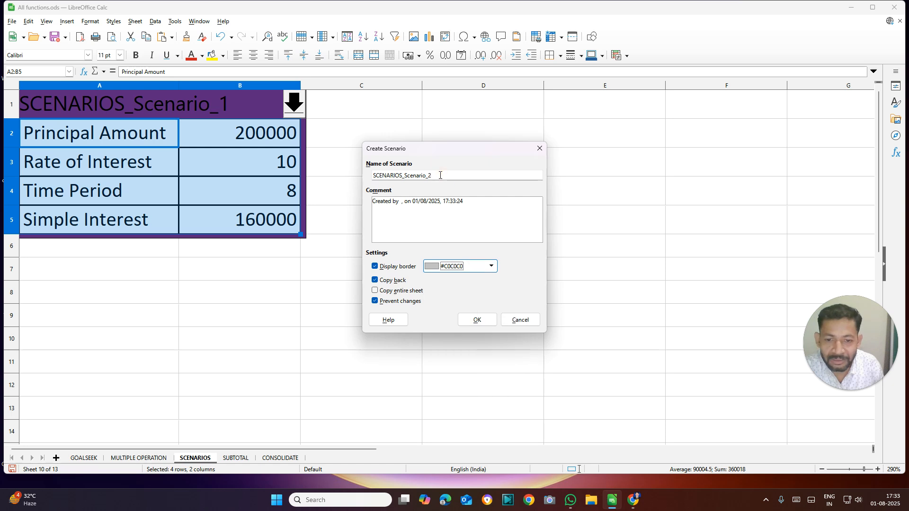
pyautogui.click(471, 267)
pyautogui.click(511, 338)
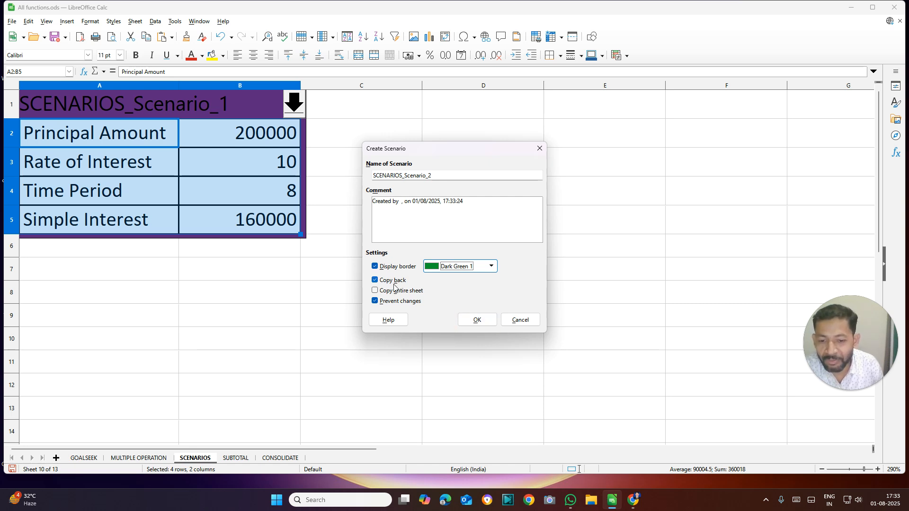
pyautogui.click(477, 325)
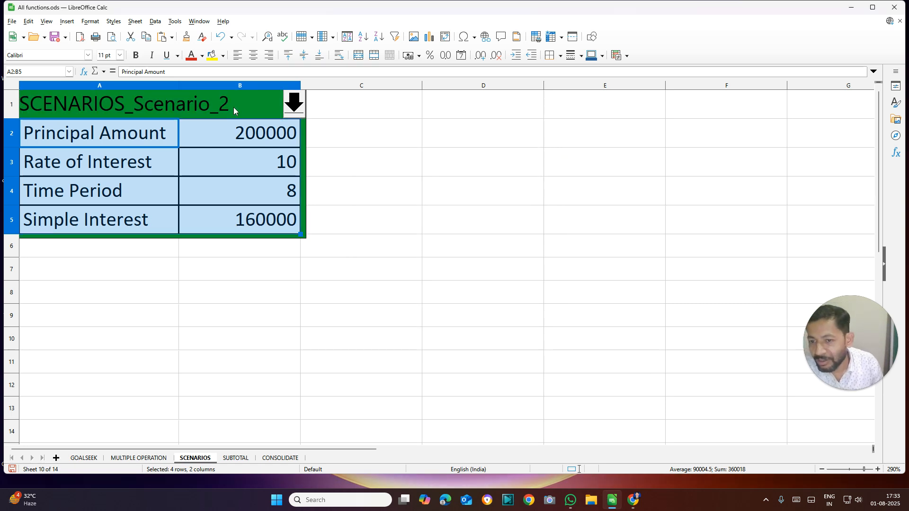
# Set the Principal Amount in B2 of the second scenario to 300000.
pyautogui.click(247, 136)
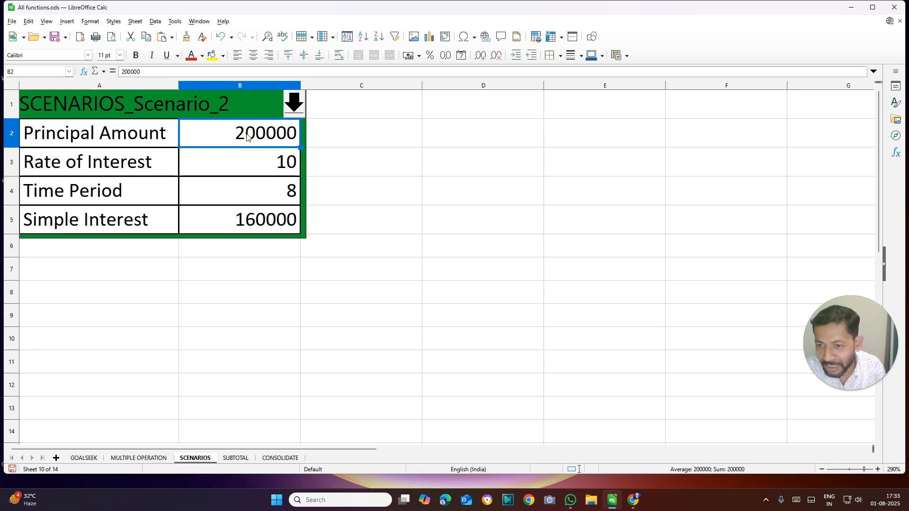
pyautogui.doubleClick(247, 134)
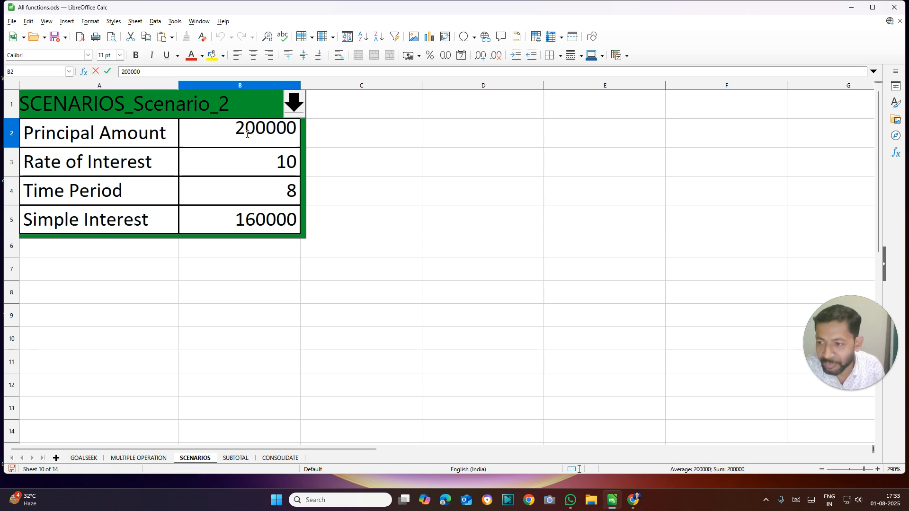
pyautogui.press('BackSpace')
pyautogui.write('3')
# Set the Rate of Interest in B3 to 12 and the Time Period in B4 to 5.
pyautogui.doubleClick(295, 158)
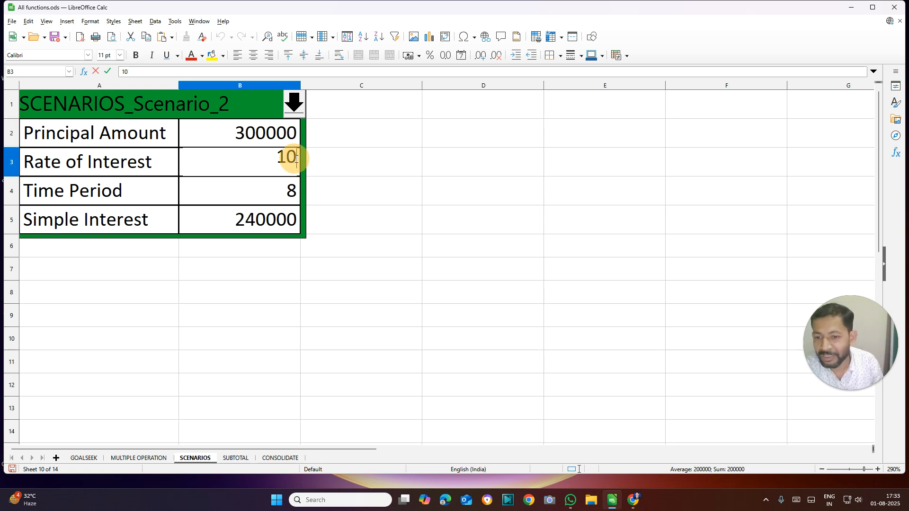
pyautogui.press('BackSpace')
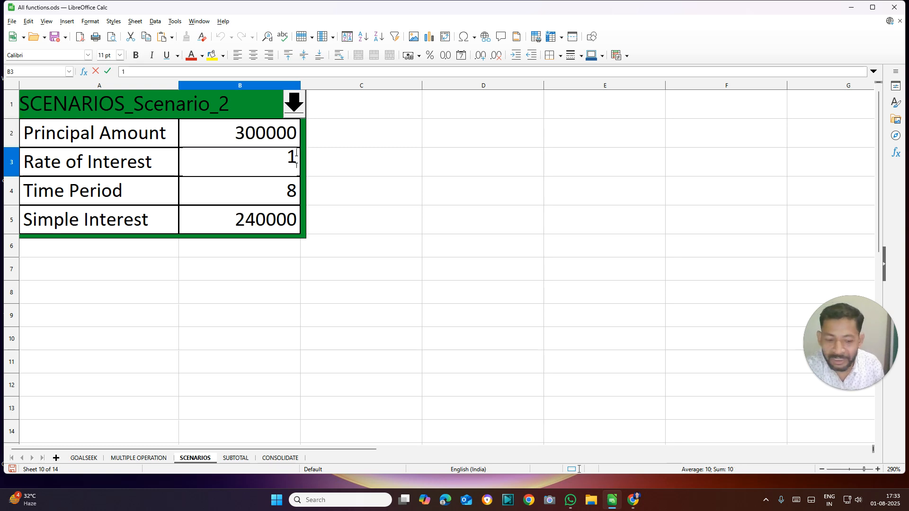
pyautogui.write('2')
pyautogui.doubleClick(295, 189)
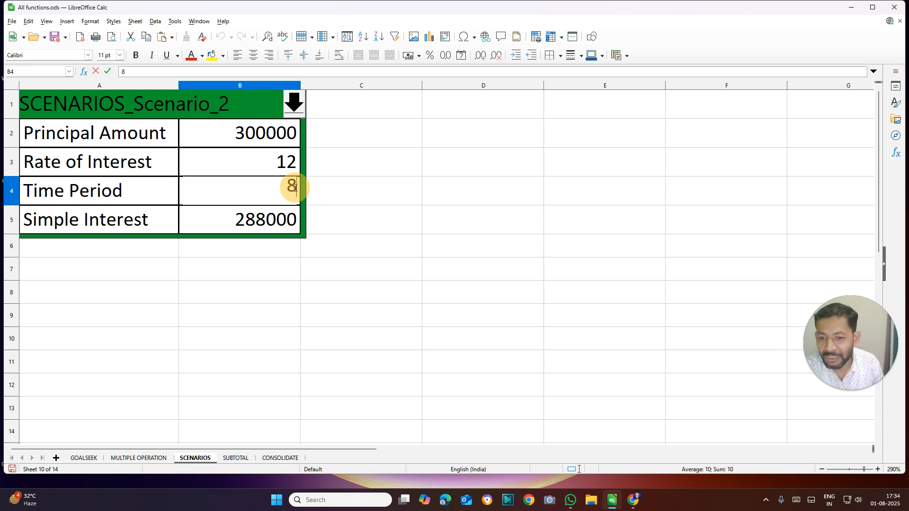
pyautogui.press('BackSpace')
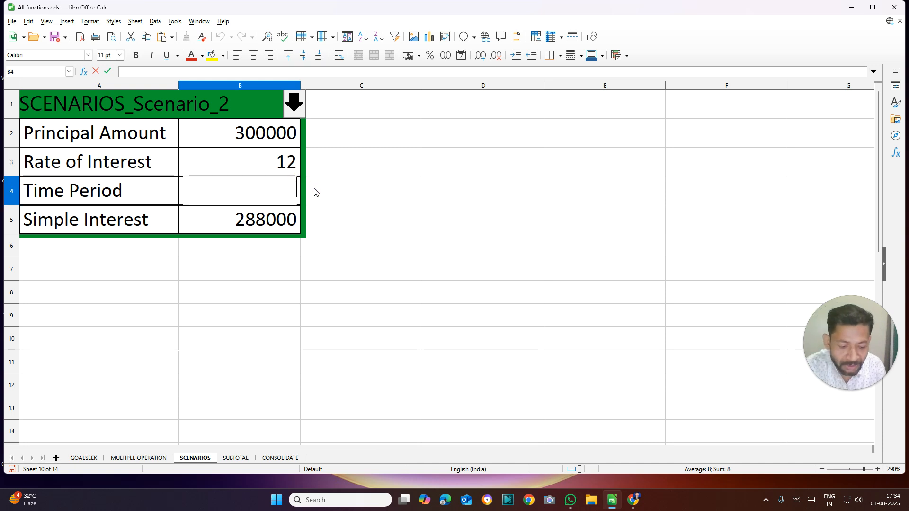
pyautogui.write('5')
pyautogui.click(254, 222)
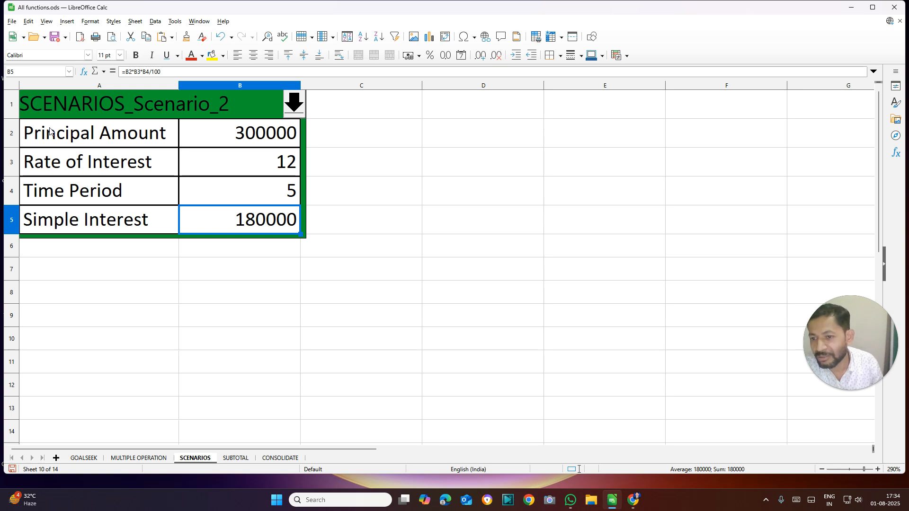
# Create a third scenario from A2:B5 with a yellow display border, keeping the suggested scenario name.
pyautogui.moveTo(50, 133); pyautogui.dragTo(246, 217)
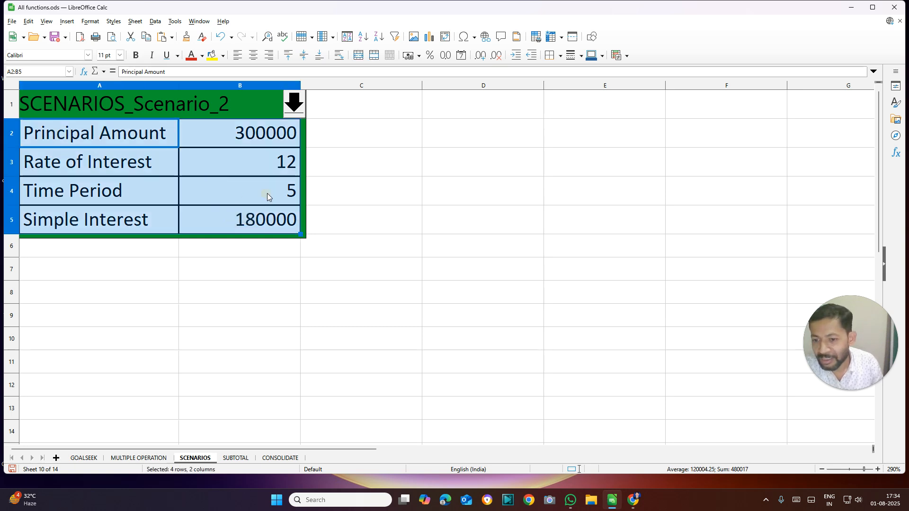
pyautogui.click(175, 22)
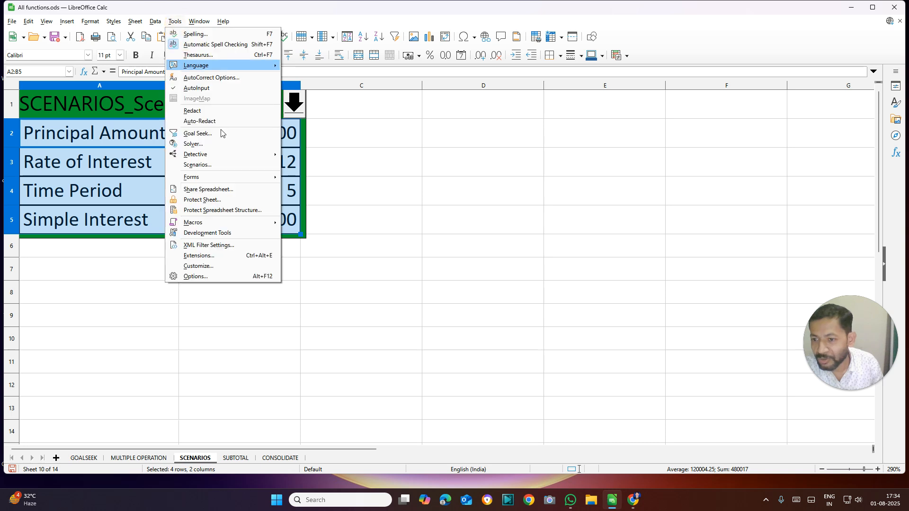
pyautogui.click(209, 165)
pyautogui.click(483, 267)
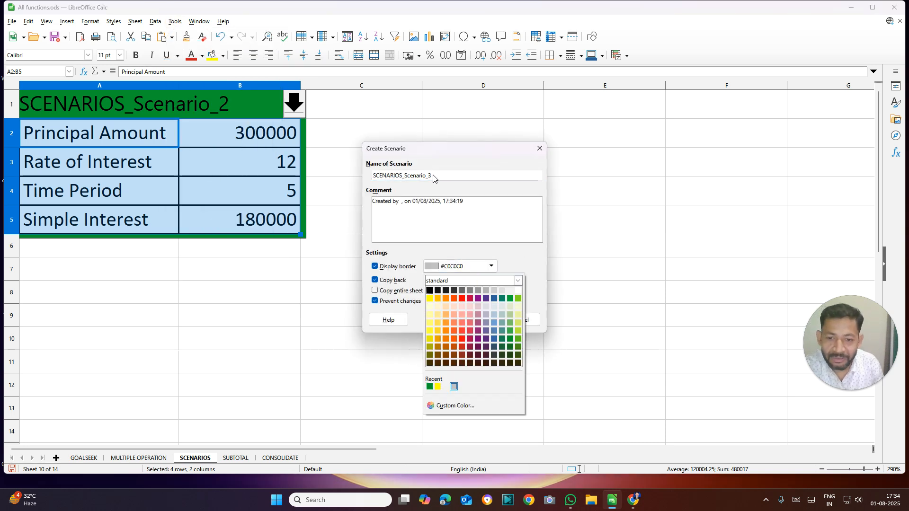
pyautogui.click(430, 331)
pyautogui.click(481, 318)
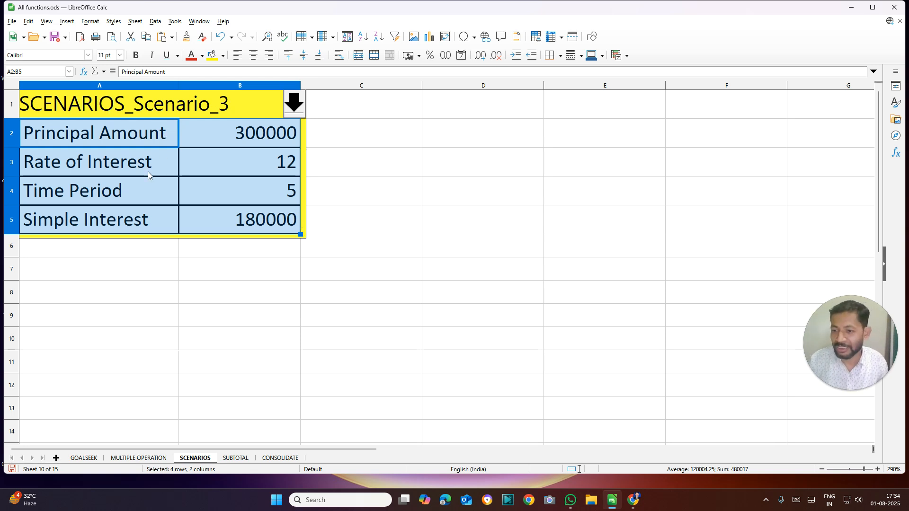
# Switch the simple interest table to SCENARIOS_Scenario_2 and from there to SCENARIOS_Scenario_1.
pyautogui.click(294, 102)
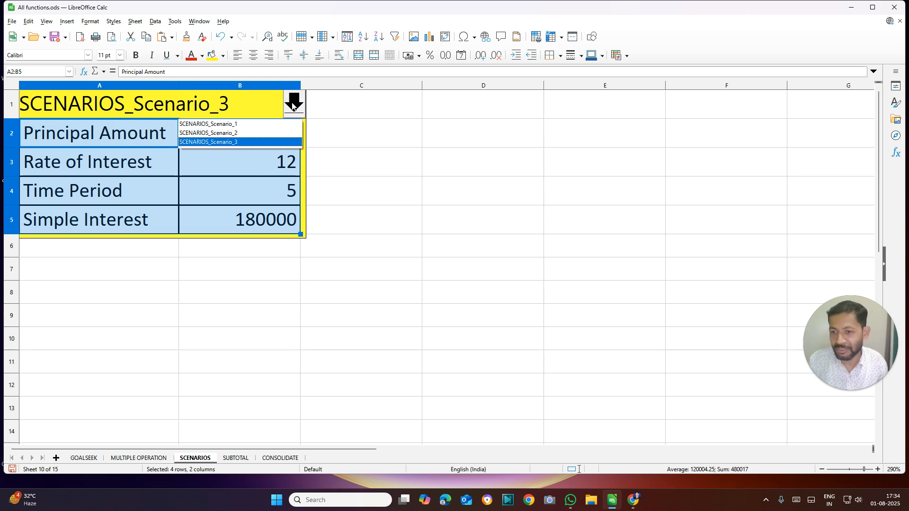
pyautogui.click(228, 136)
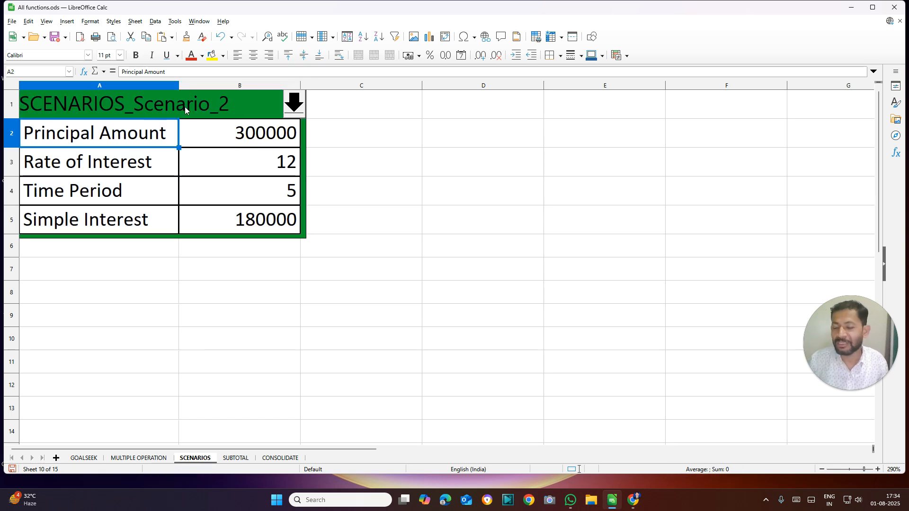
pyautogui.click(295, 103)
pyautogui.click(243, 125)
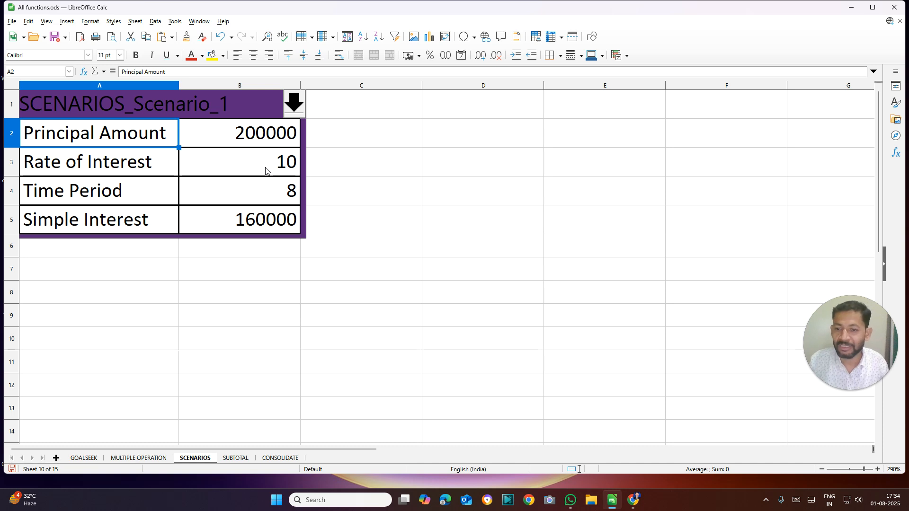
# Examine the Profit formula in B6 of the MULTIPLE OPERATION sheet and the adjoining Quantity and Profit table.
pyautogui.click(153, 458)
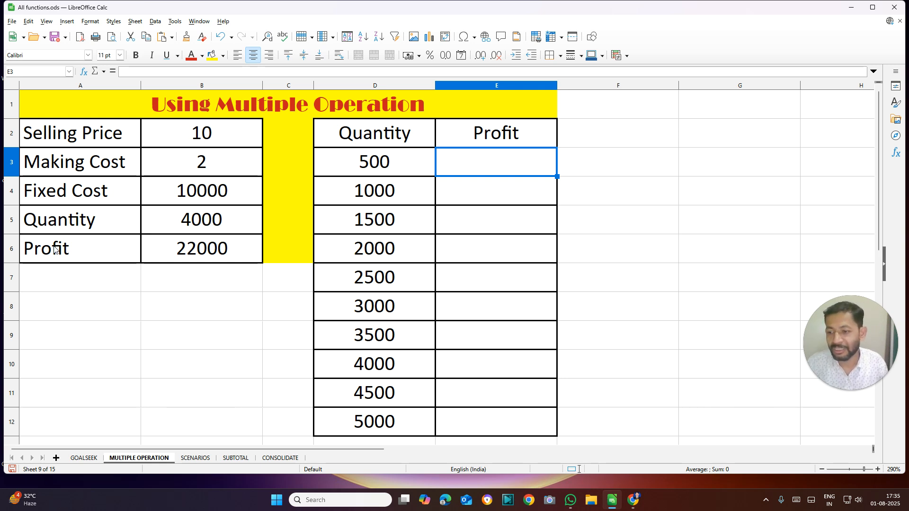
pyautogui.click(201, 253)
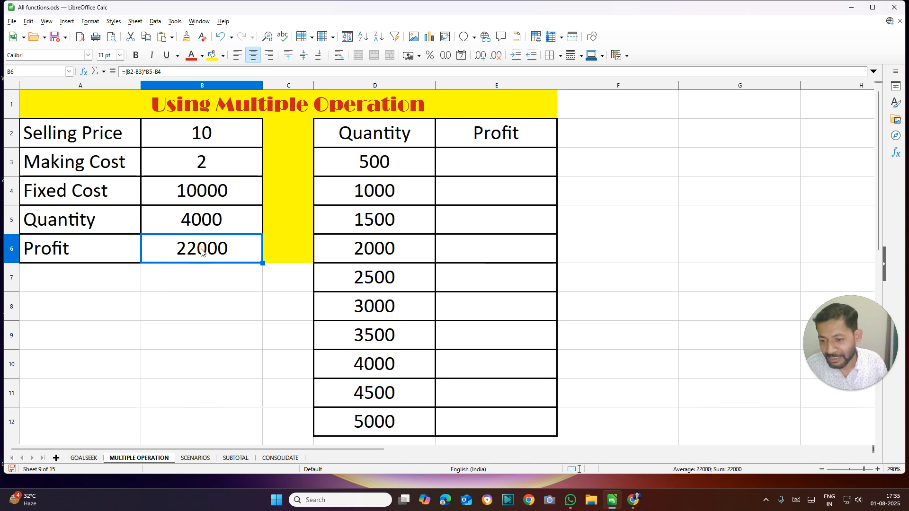
pyautogui.doubleClick(201, 253)
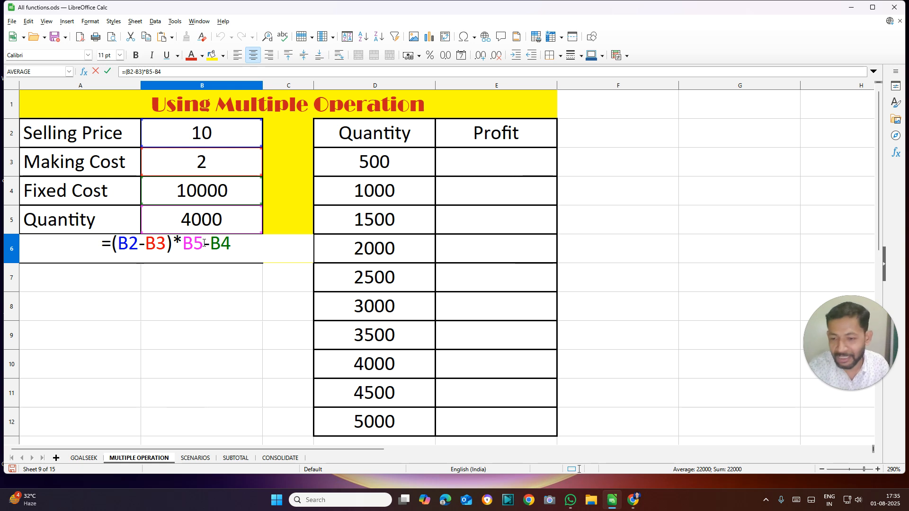
pyautogui.press('Return')
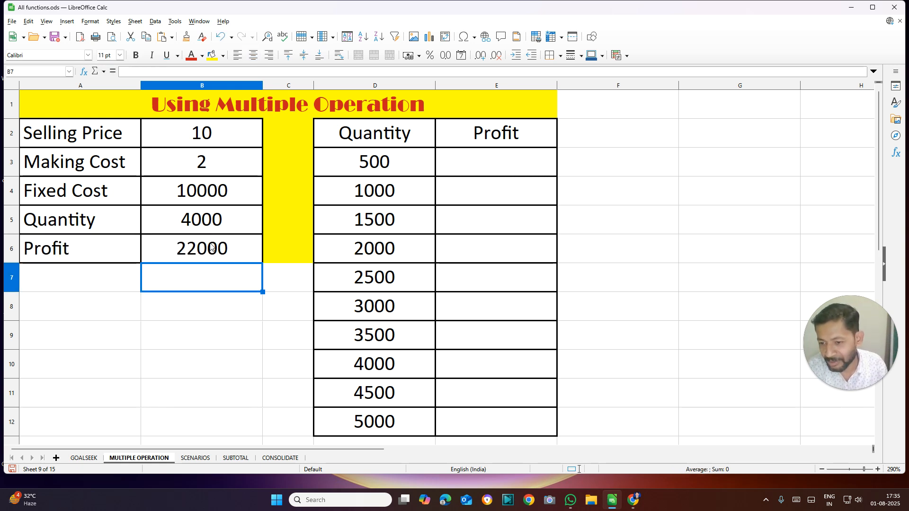
pyautogui.click(212, 248)
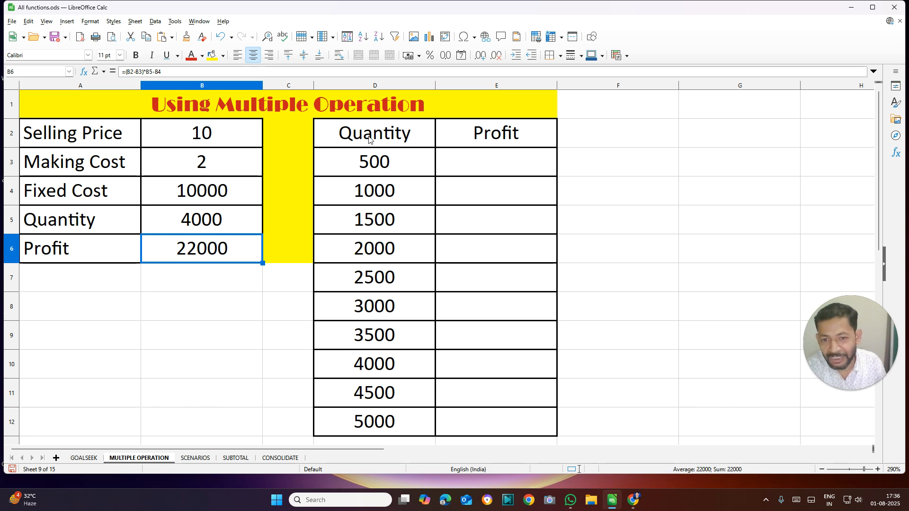
pyautogui.click(402, 135)
pyautogui.moveTo(402, 135); pyautogui.dragTo(489, 237)
pyautogui.click(477, 168)
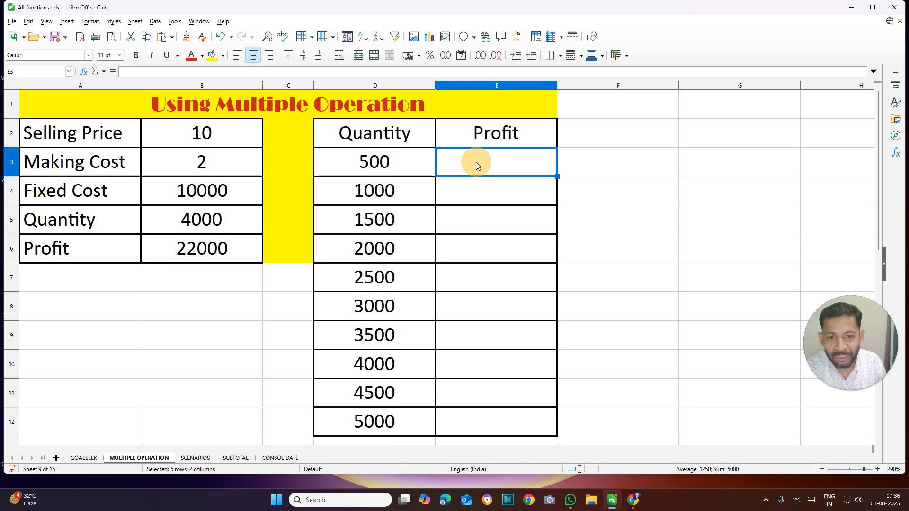
# Fill the Profit column for D3:E12 with Multiple Operations, using formula cell B6 and Quantity cell B5 as the column input cell.
pyautogui.click(357, 162)
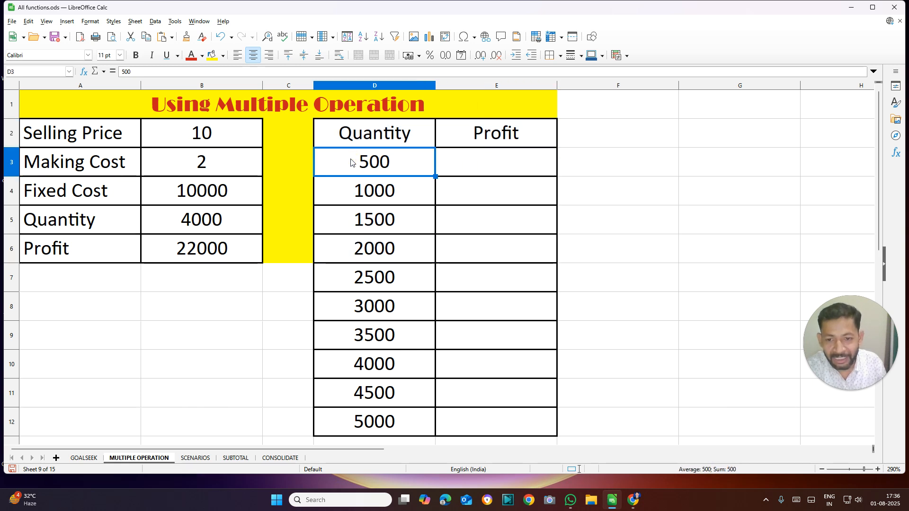
pyautogui.moveTo(358, 162); pyautogui.dragTo(472, 204)
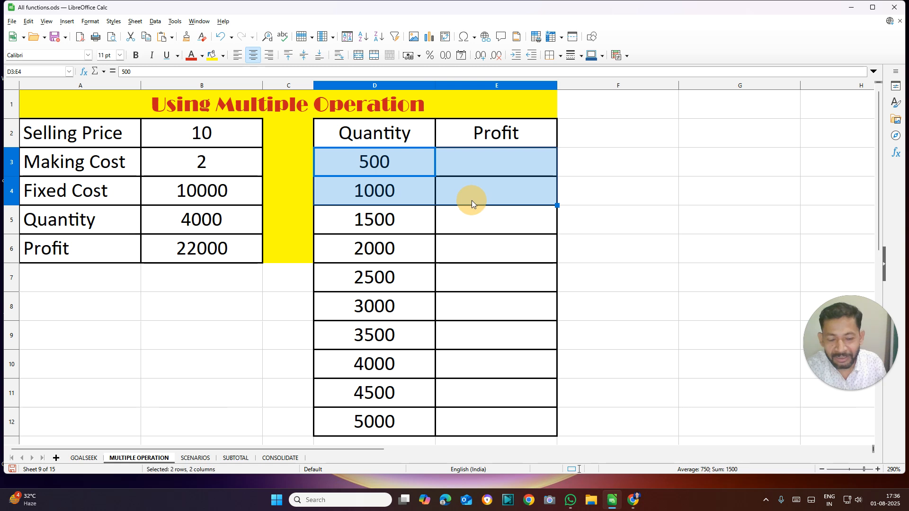
pyautogui.moveTo(471, 204); pyautogui.dragTo(475, 423)
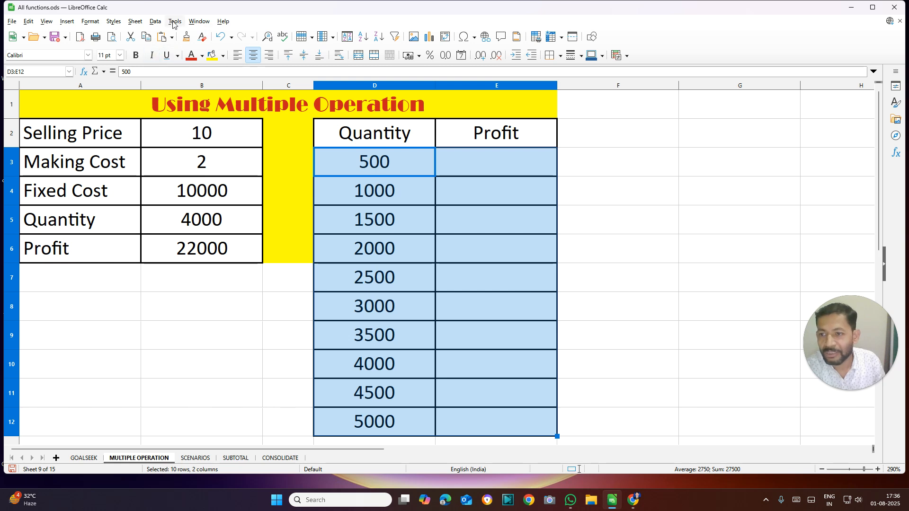
pyautogui.click(155, 21)
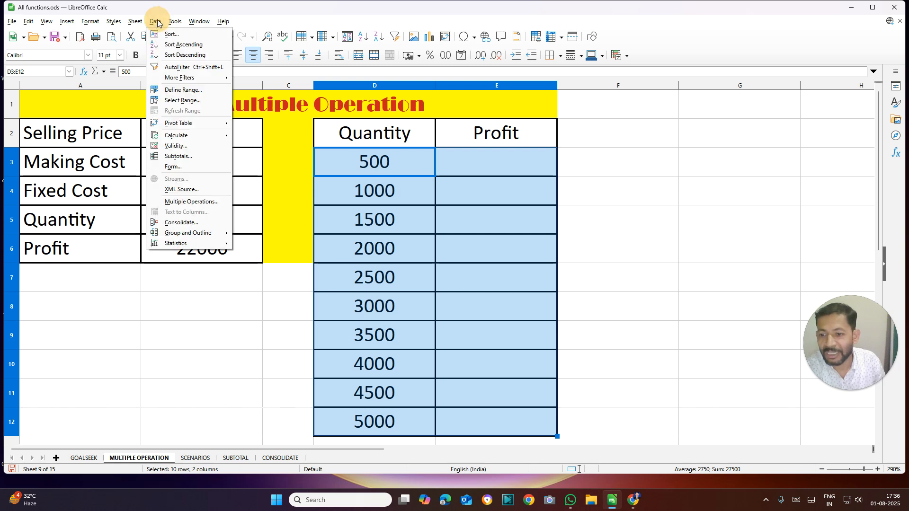
pyautogui.click(199, 201)
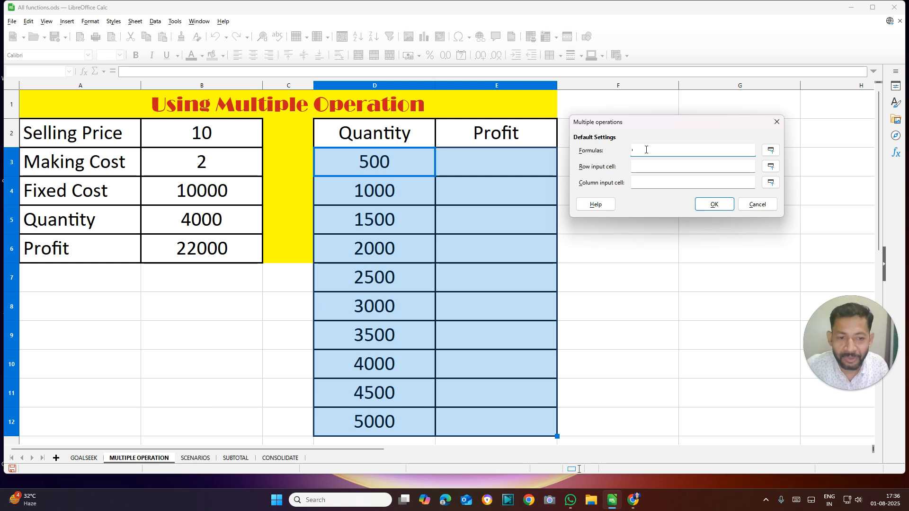
pyautogui.click(201, 247)
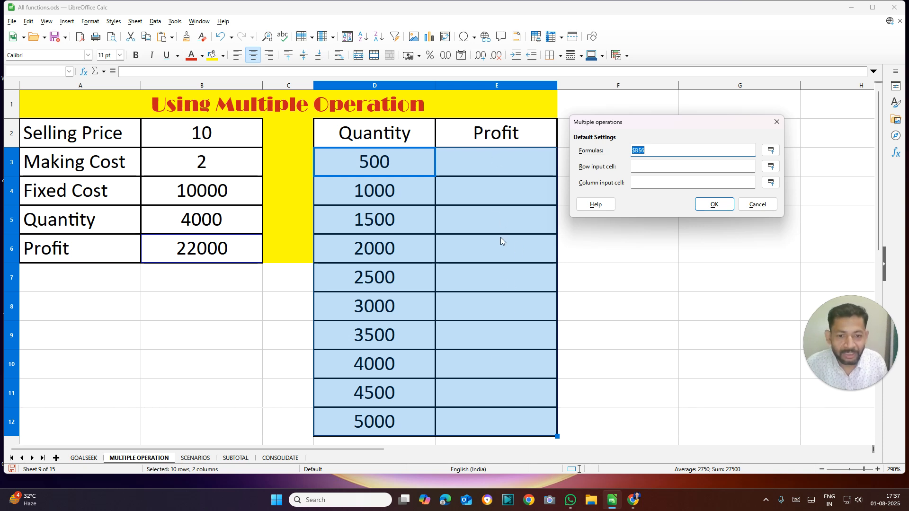
pyautogui.click(646, 183)
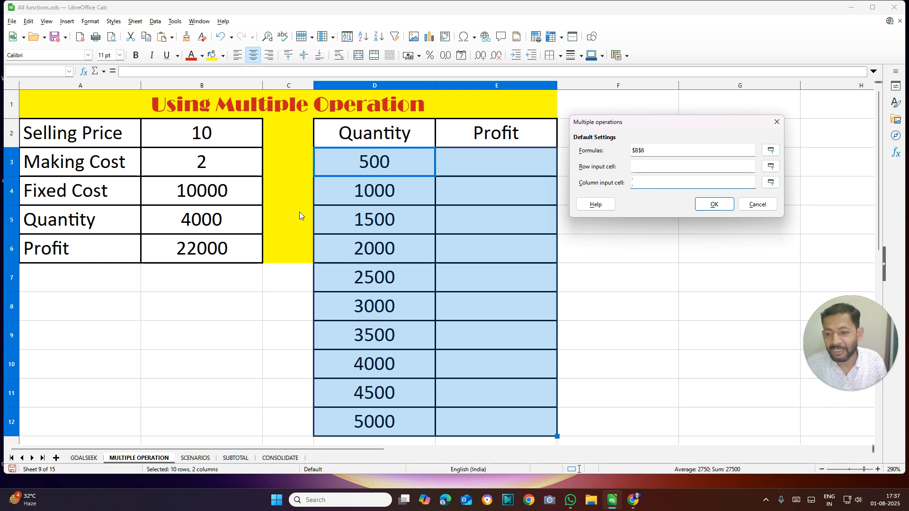
pyautogui.click(219, 224)
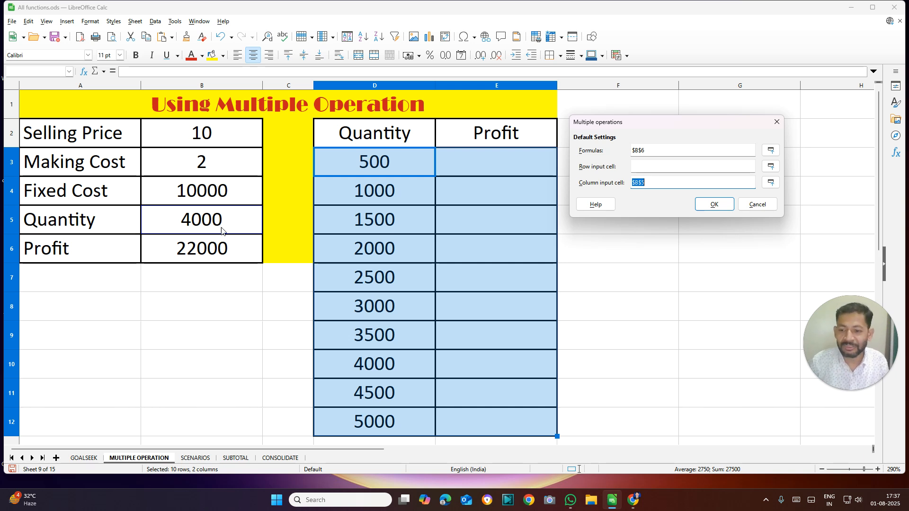
pyautogui.click(723, 206)
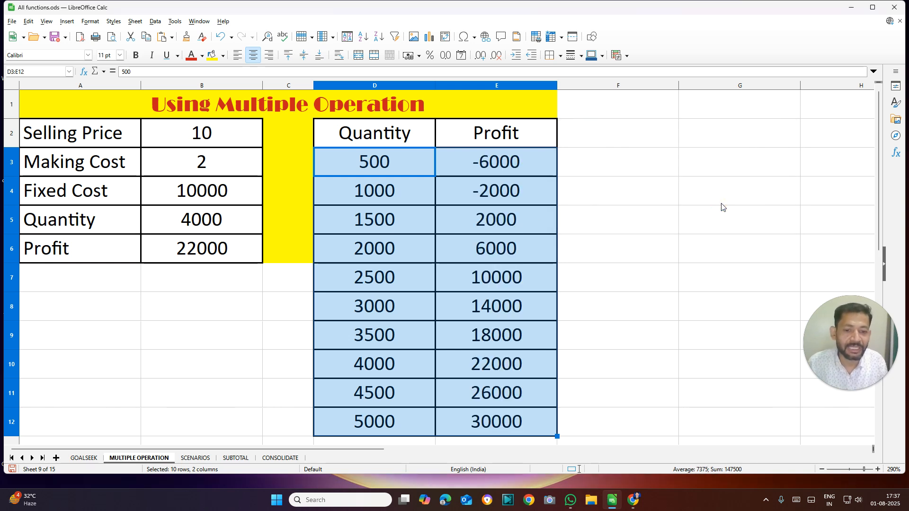
pyautogui.click(511, 163)
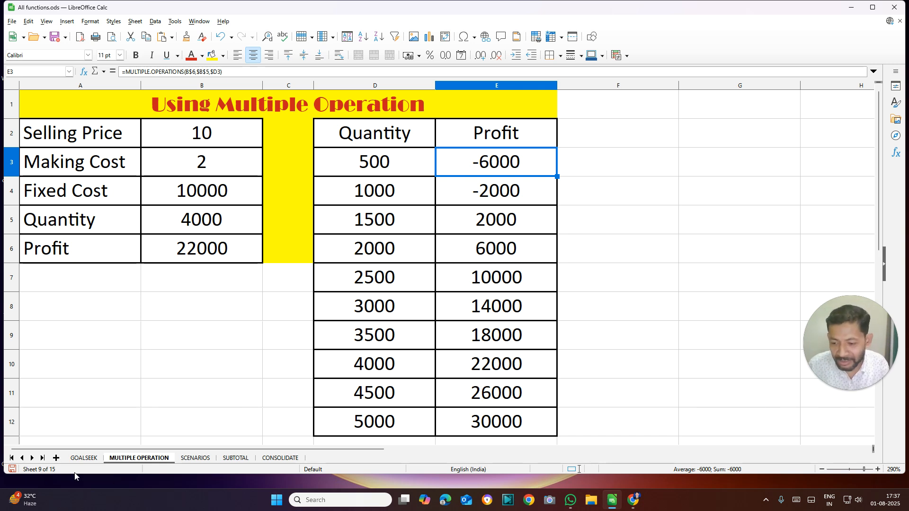
# On the GOALSEEK sheet, set the IT marks in C6 to 0 and review the average formula in C9.
pyautogui.click(81, 458)
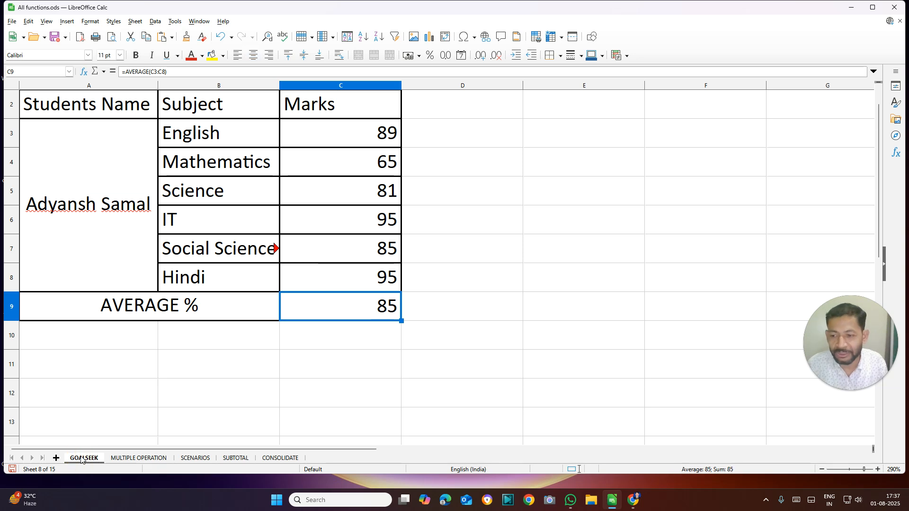
pyautogui.click(370, 222)
pyautogui.write('0')
pyautogui.click(418, 227)
pyautogui.click(391, 221)
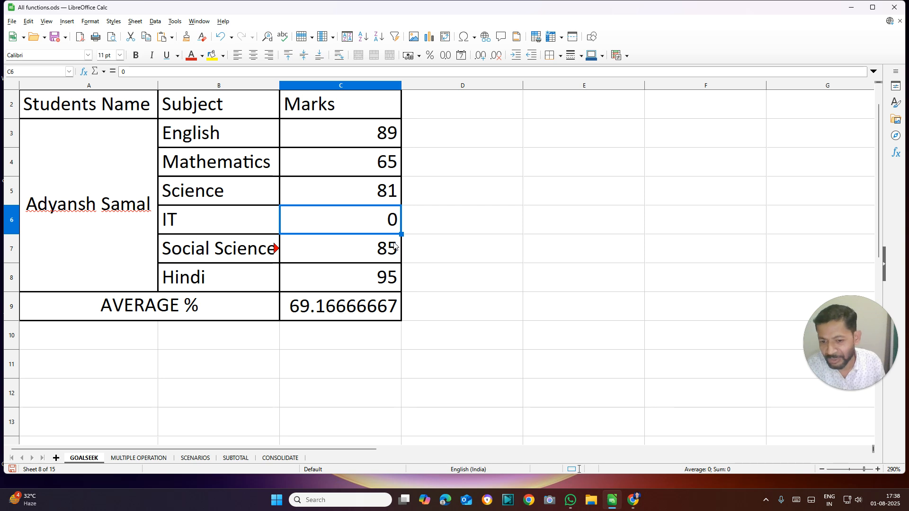
pyautogui.click(370, 308)
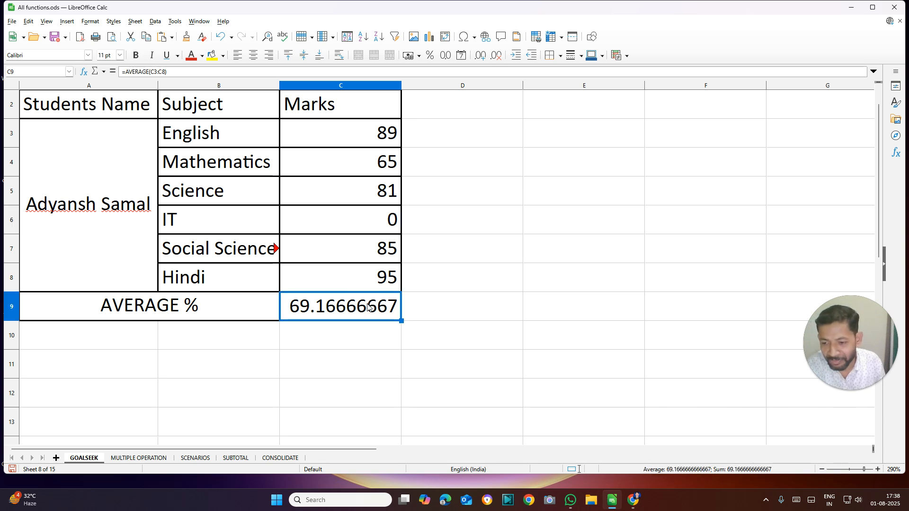
pyautogui.doubleClick(369, 308)
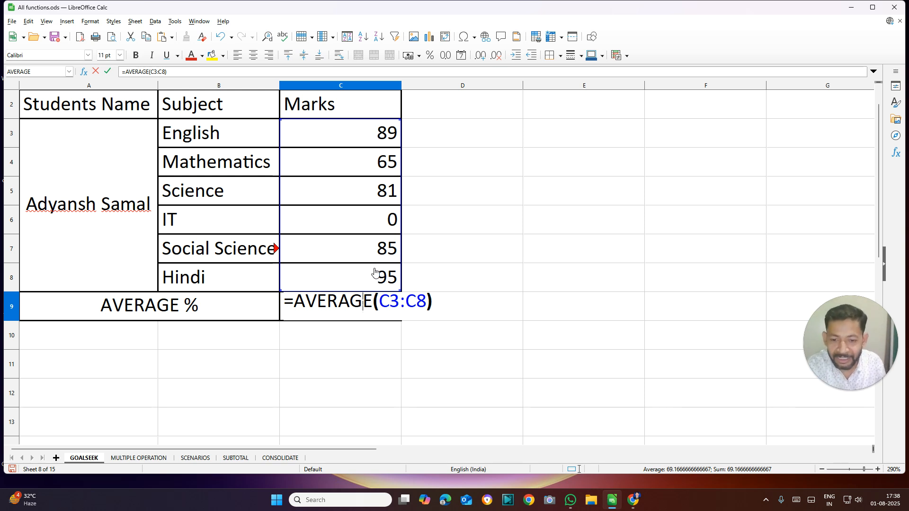
pyautogui.press('Return')
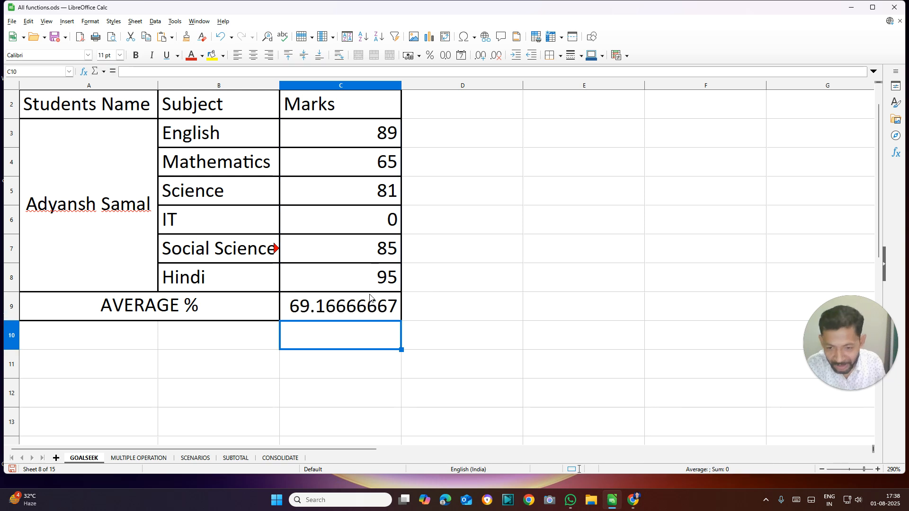
# Run Goal Seek with formula cell C9, target value 85 and variable cell C6, and insert the result into the IT marks cell.
pyautogui.click(372, 307)
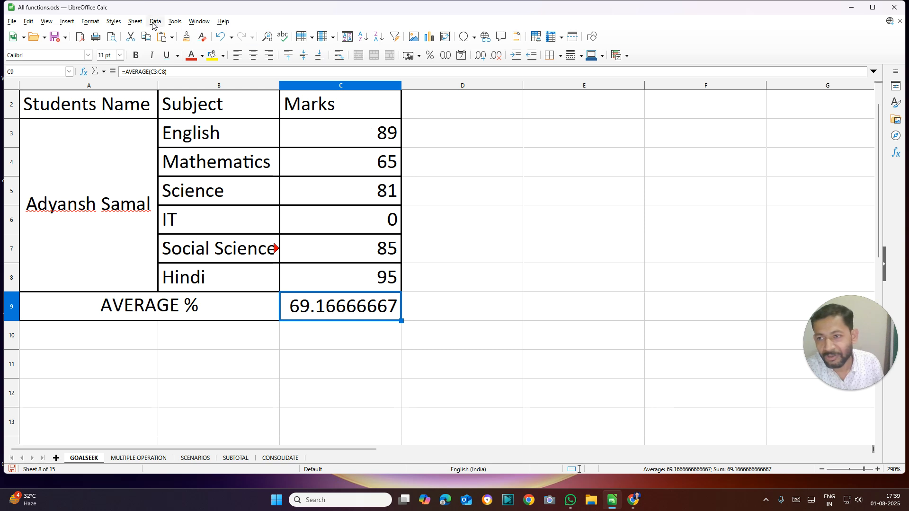
pyautogui.click(173, 22)
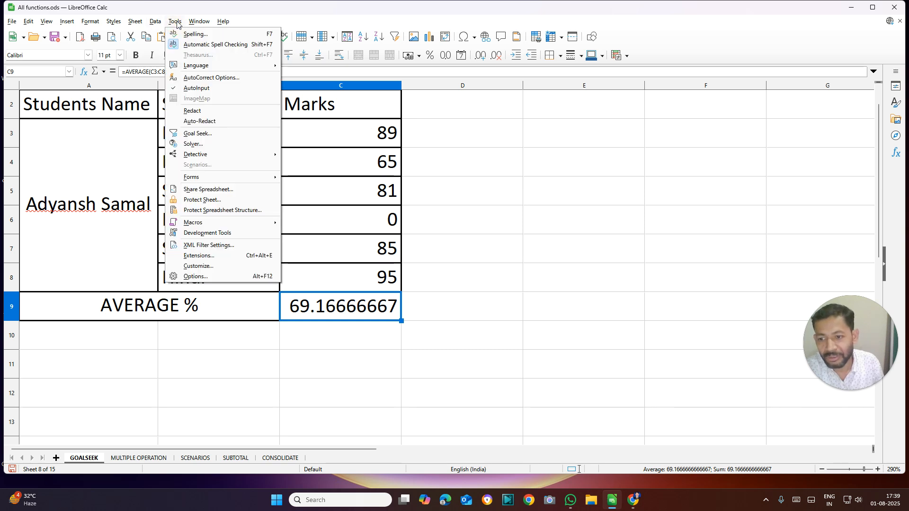
pyautogui.click(199, 134)
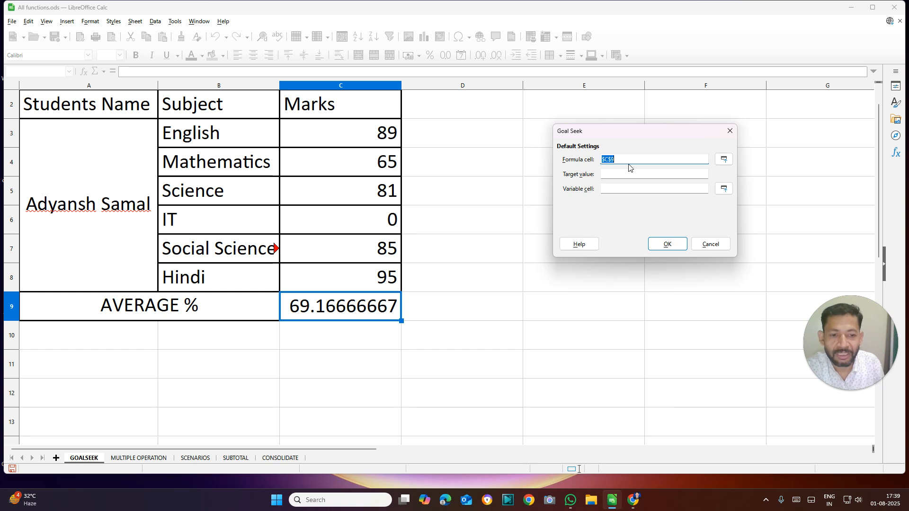
pyautogui.click(317, 310)
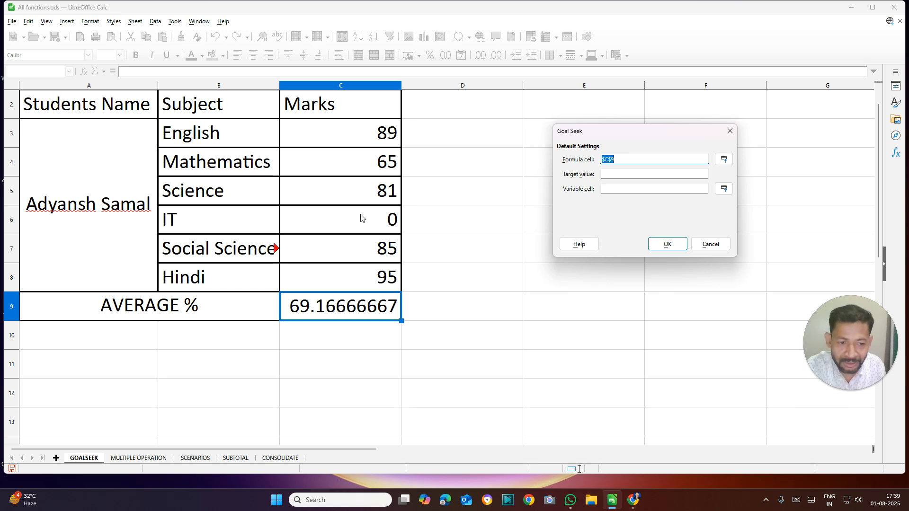
pyautogui.click(606, 175)
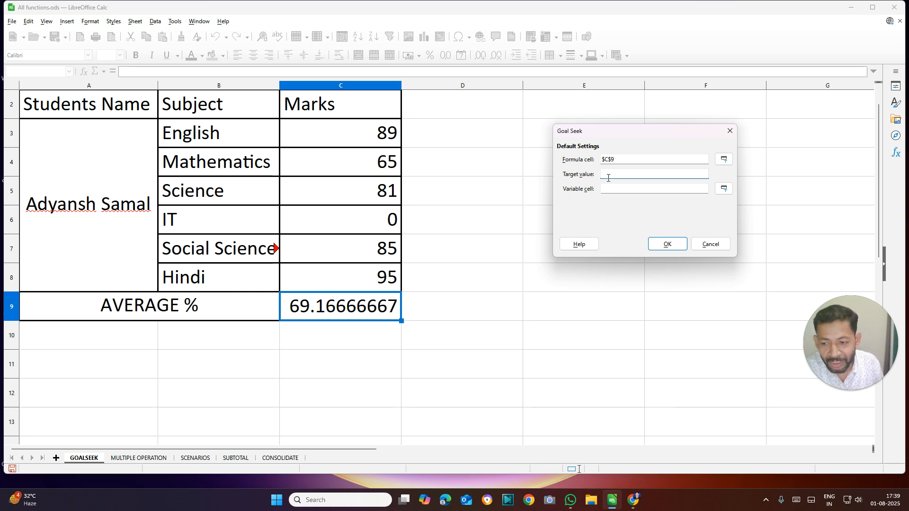
pyautogui.write('85')
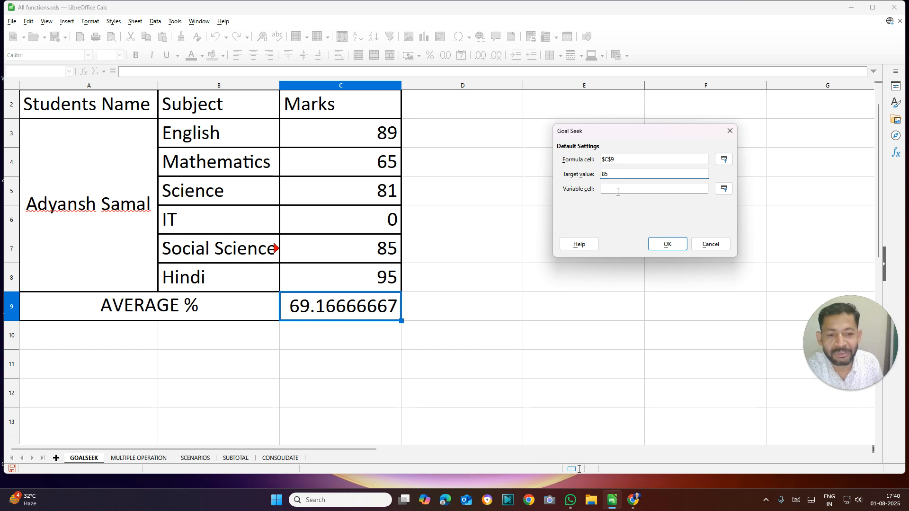
pyautogui.click(618, 188)
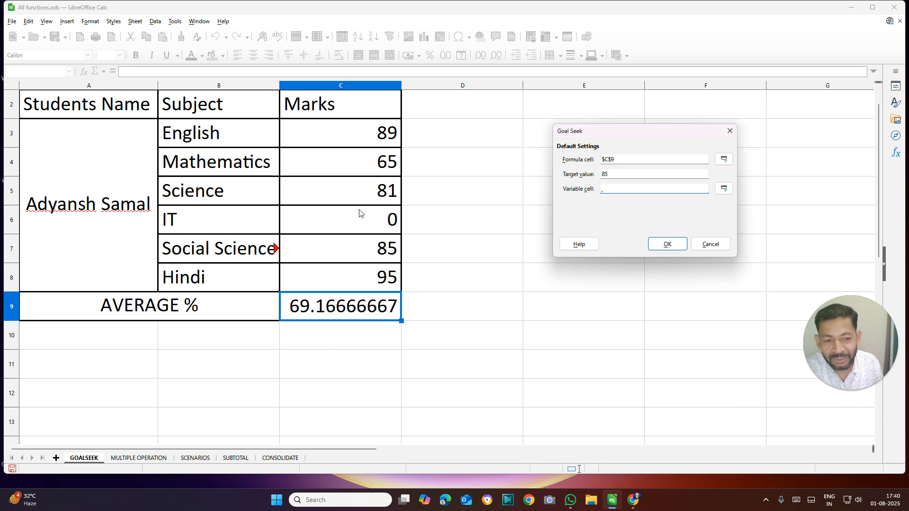
pyautogui.click(374, 216)
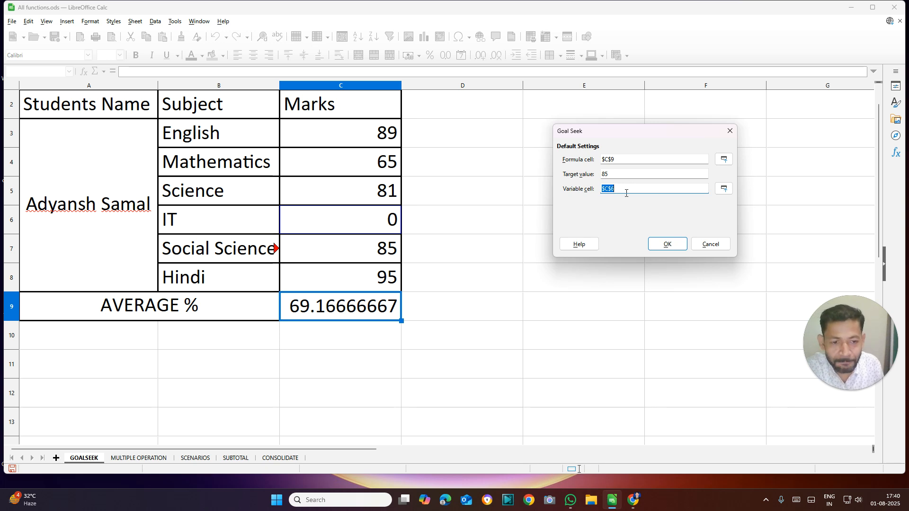
pyautogui.click(668, 244)
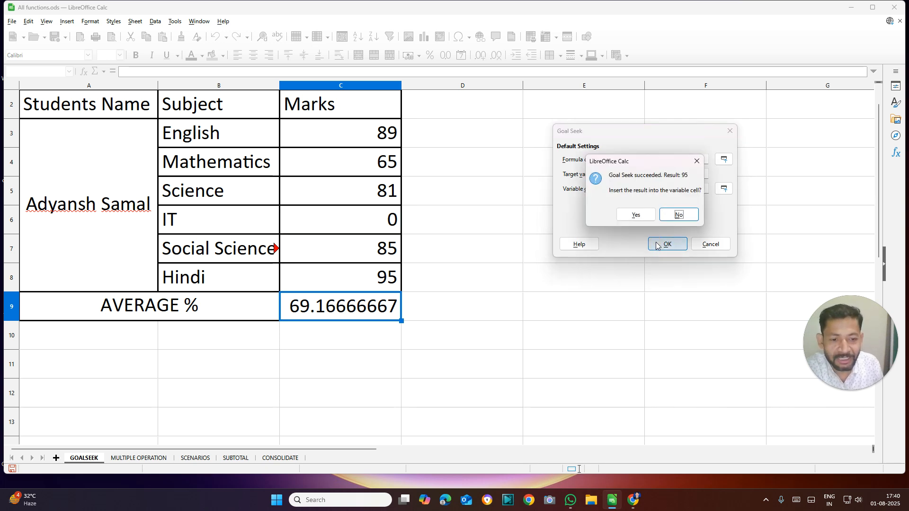
pyautogui.click(642, 214)
pyautogui.click(336, 304)
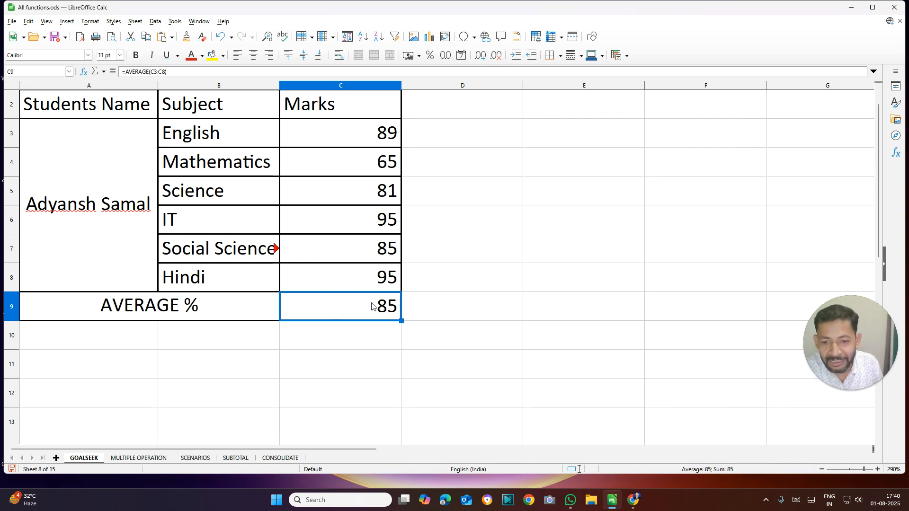
pyautogui.click(378, 225)
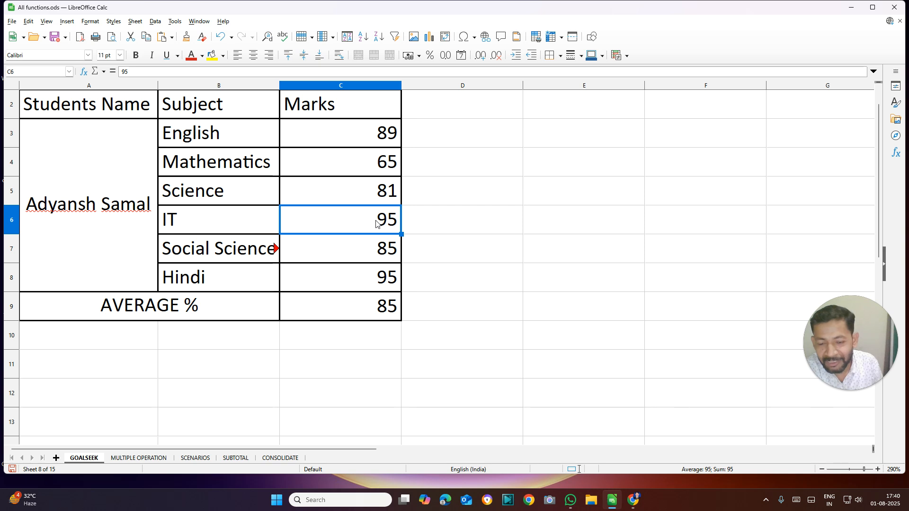